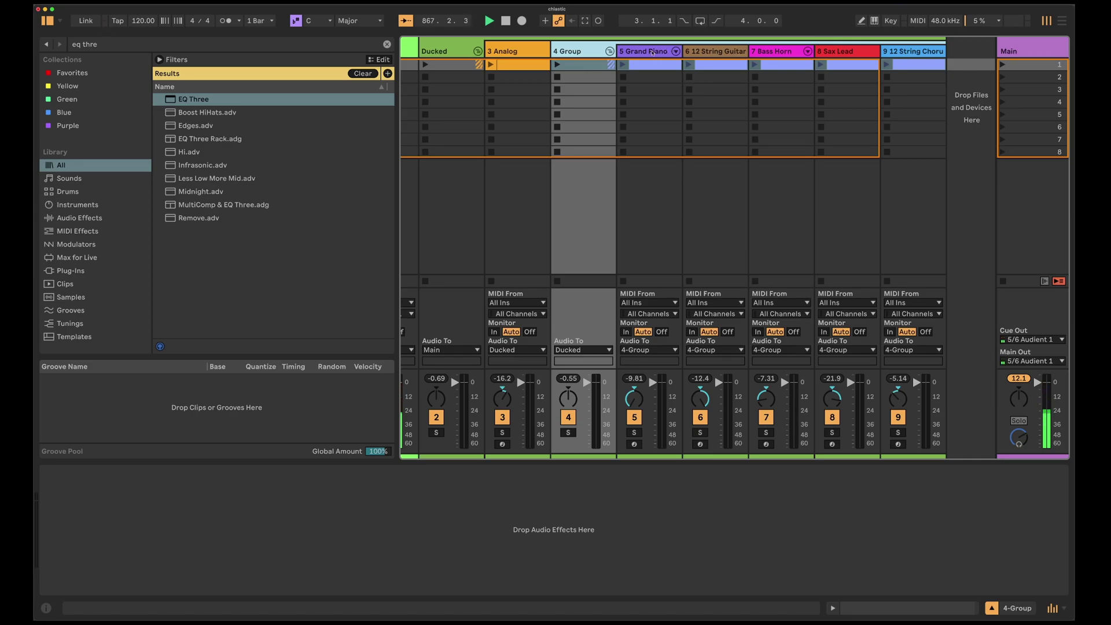
- Audition the Grand Piano, 12 String Guitar, Bass Horn, Sax Lead and Chorus Guitar tracks, then launch row 1
{"action": "left_click", "coordinate": [625, 53]}
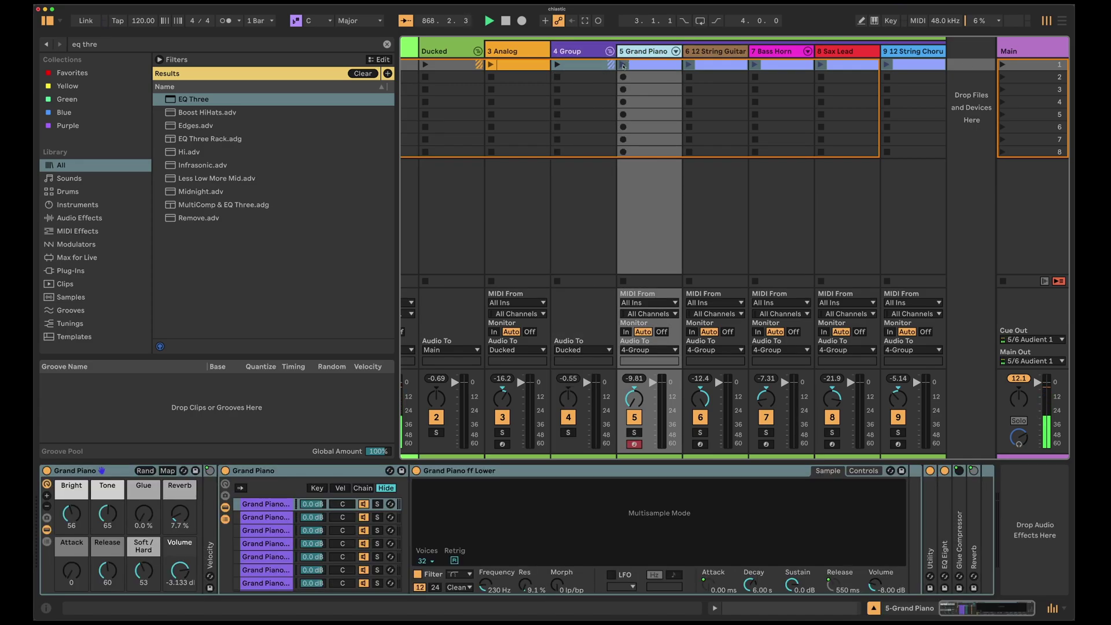
{"action": "left_click", "coordinate": [623, 65]}
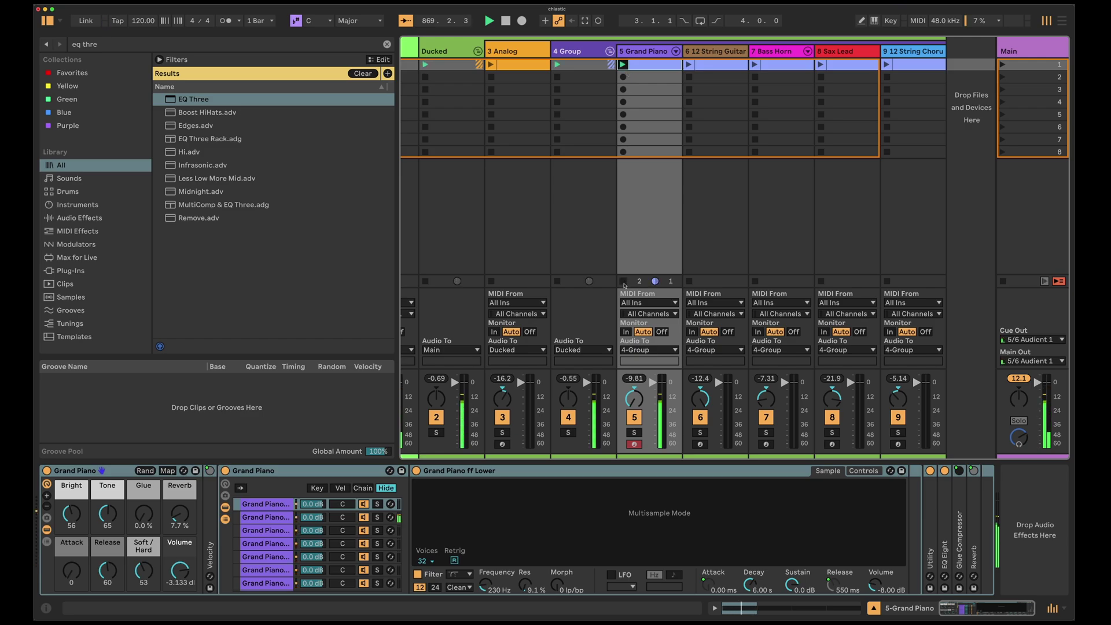
{"action": "left_click", "coordinate": [688, 64]}
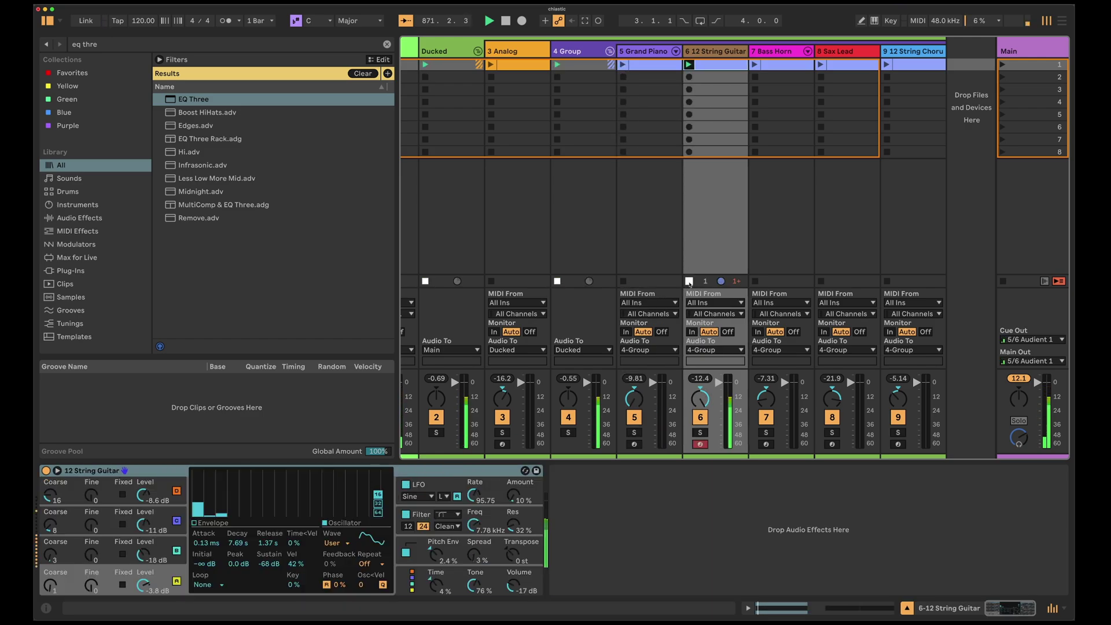
{"action": "left_click", "coordinate": [754, 65]}
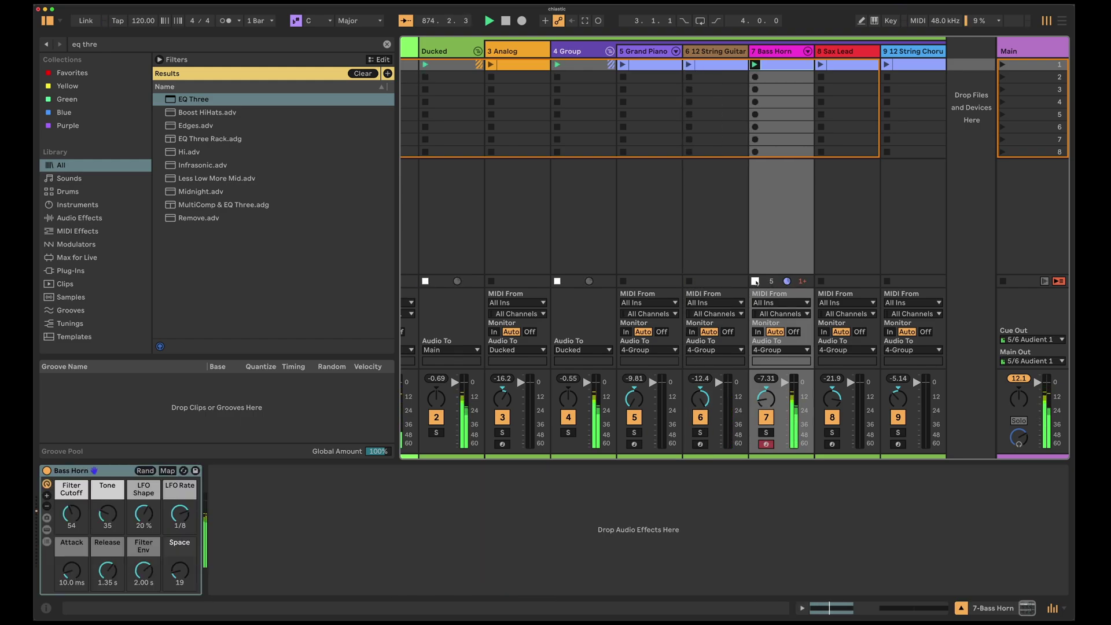
{"action": "left_click", "coordinate": [820, 64]}
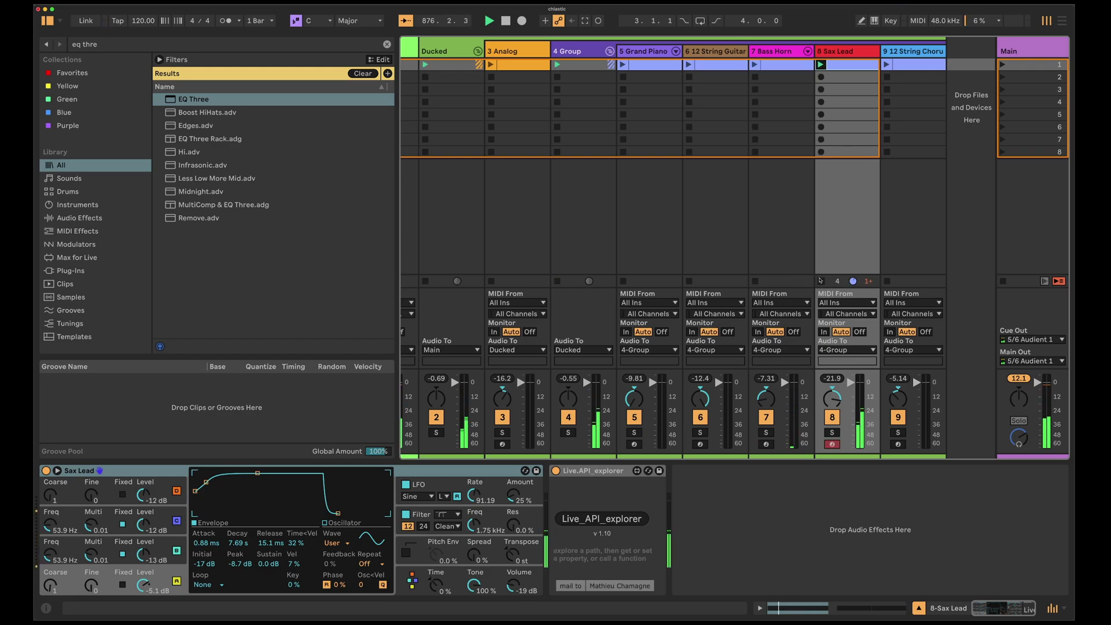
{"action": "key", "text": "Right"}
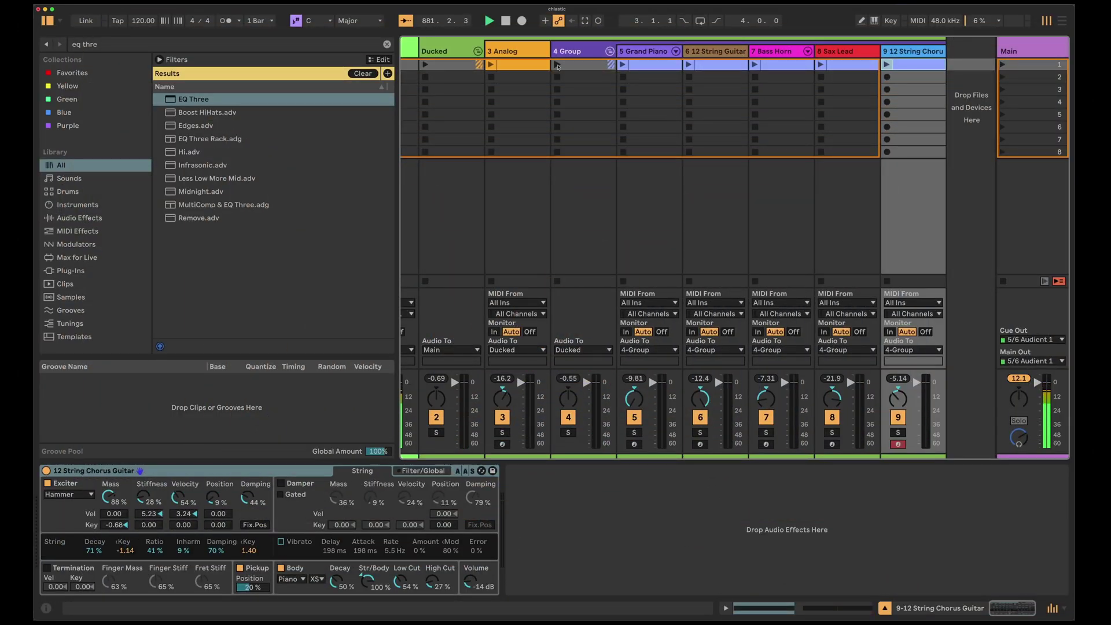
{"action": "left_click", "coordinate": [557, 65]}
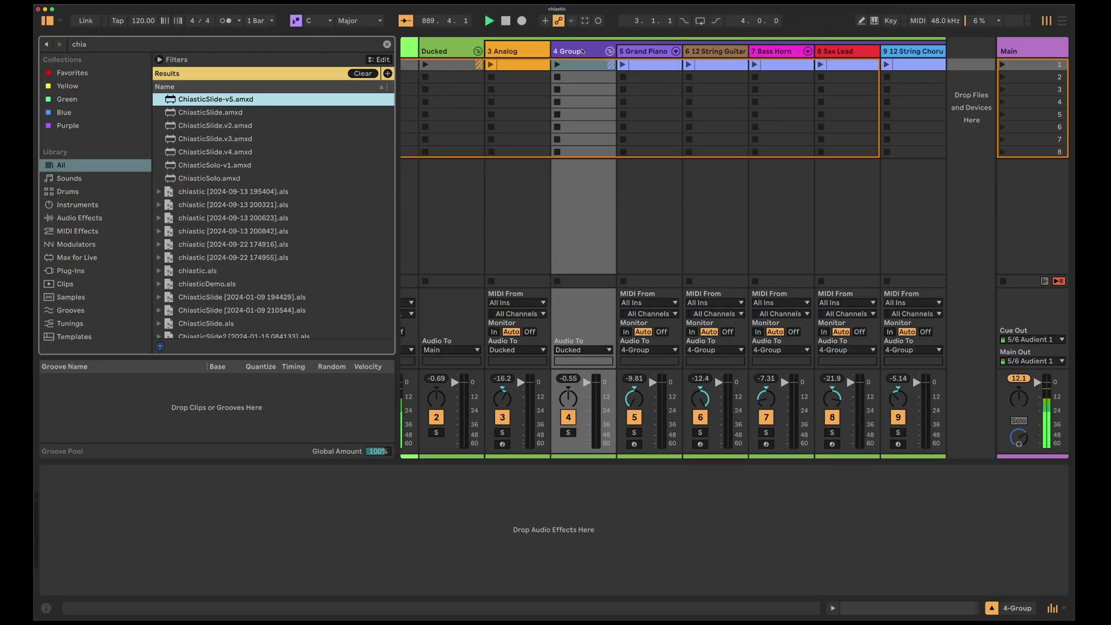
- Load ChiasticSlide-v5 onto 4 Group at Direction 0°, Width 90°, Curve 1.00
{"action": "key", "text": "Return"}
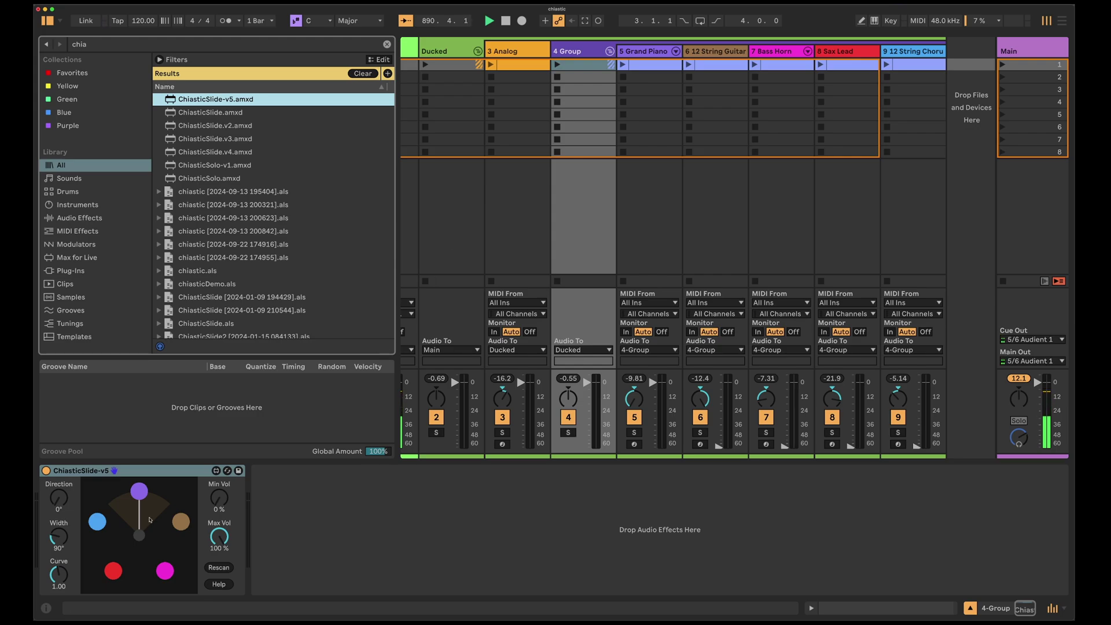
{"action": "left_click", "coordinate": [581, 52]}
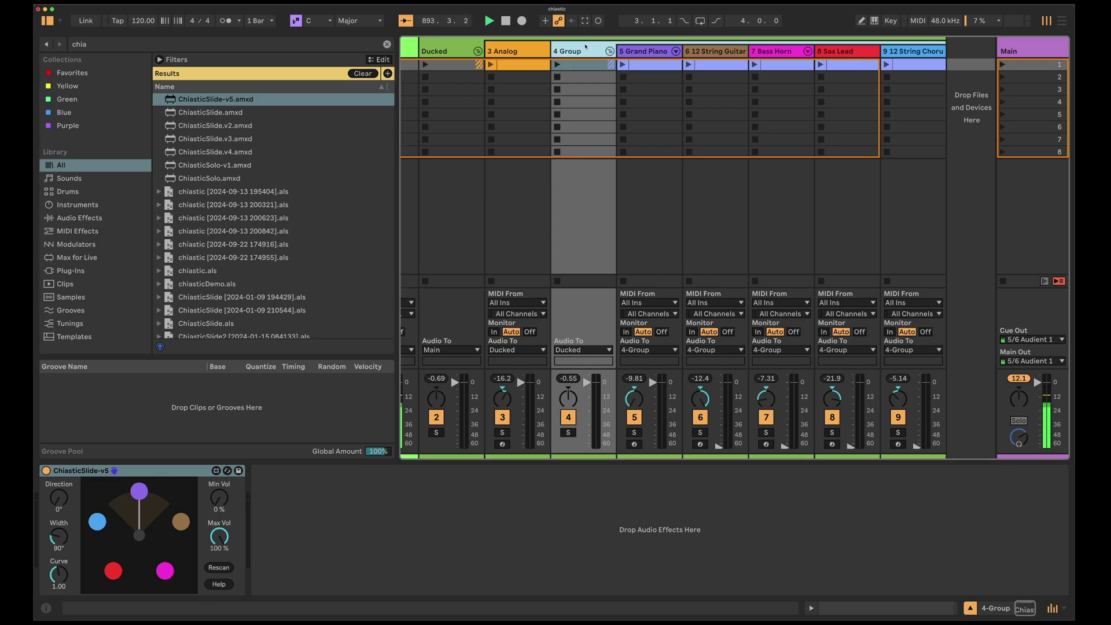
- Play the group's clips, turn ChiasticSlide's Direction and widen its Width to 130°
{"action": "left_click", "coordinate": [557, 65]}
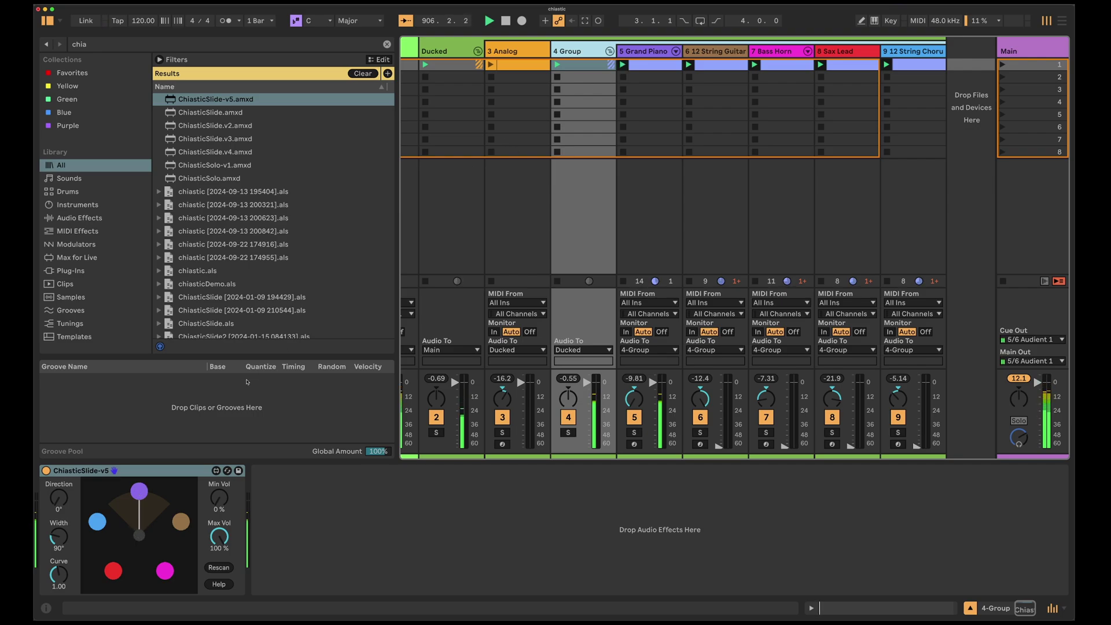
{"action": "left_click_drag", "start_coordinate": [60, 496], "coordinate": [60, 491]}
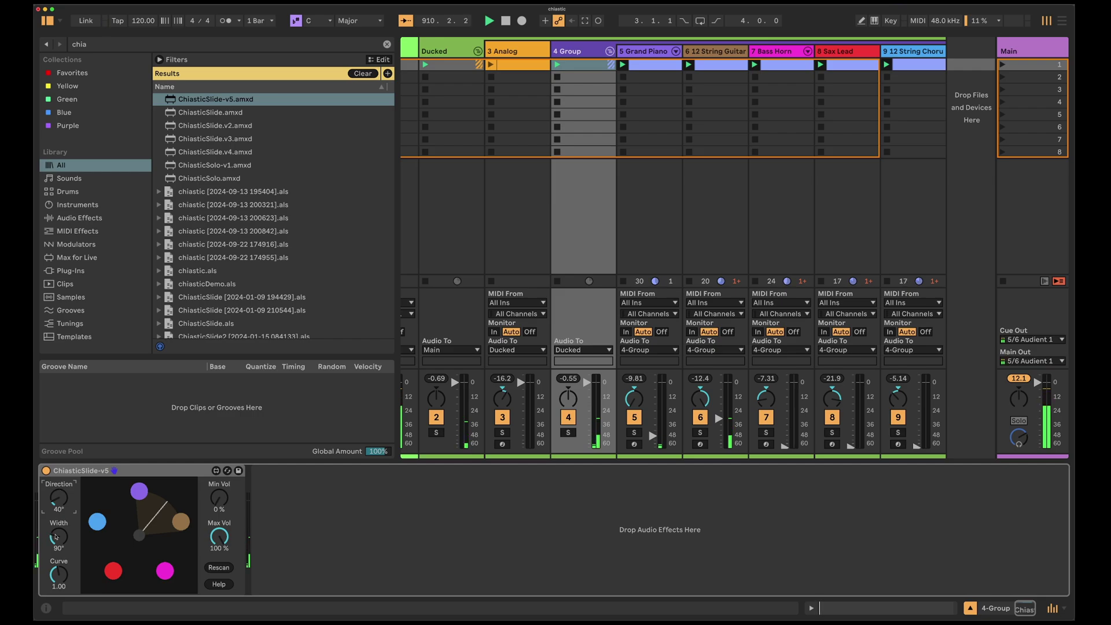
{"action": "left_click_drag", "start_coordinate": [56, 537], "coordinate": [56, 537]}
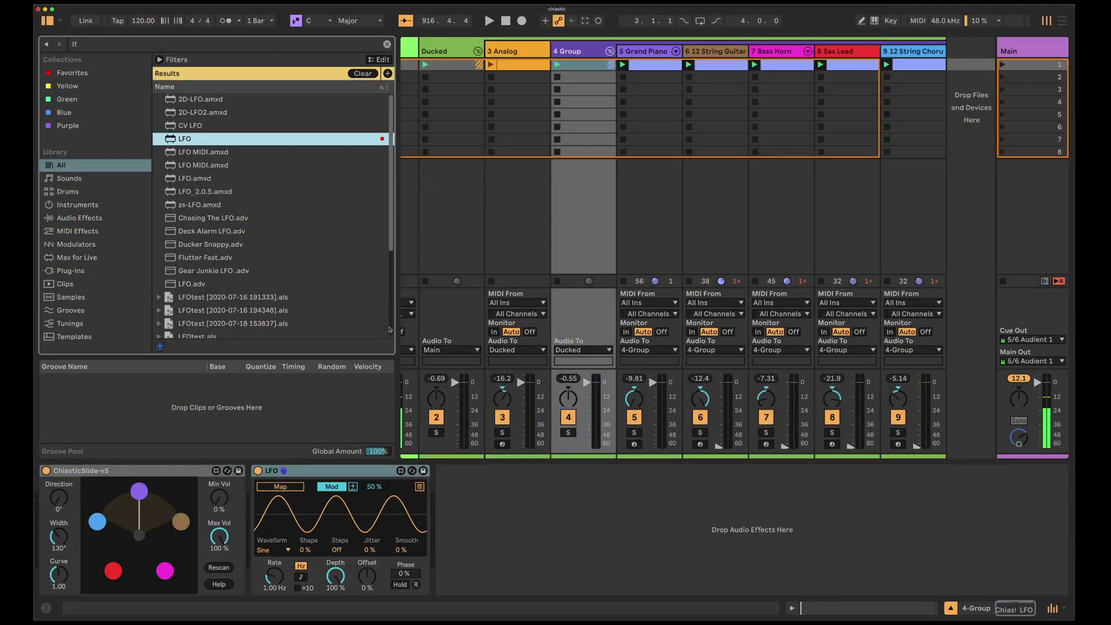
- Set the LFO to the Up sawtooth wave and map it to ChiasticSlide's Direction
{"action": "left_click", "coordinate": [272, 549]}
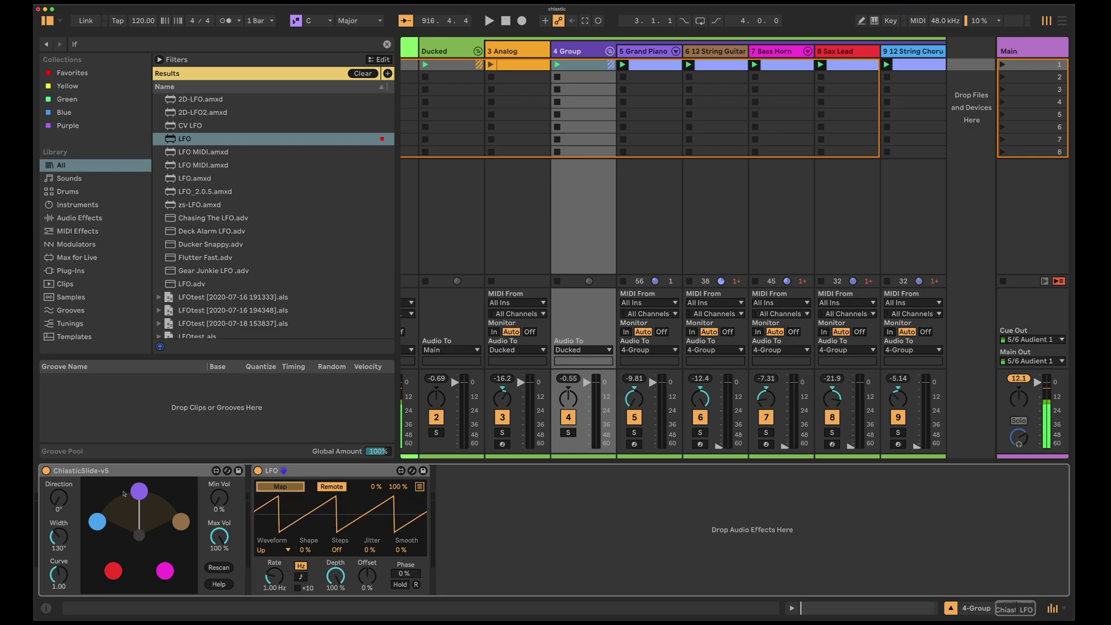
{"action": "left_click", "coordinate": [60, 501]}
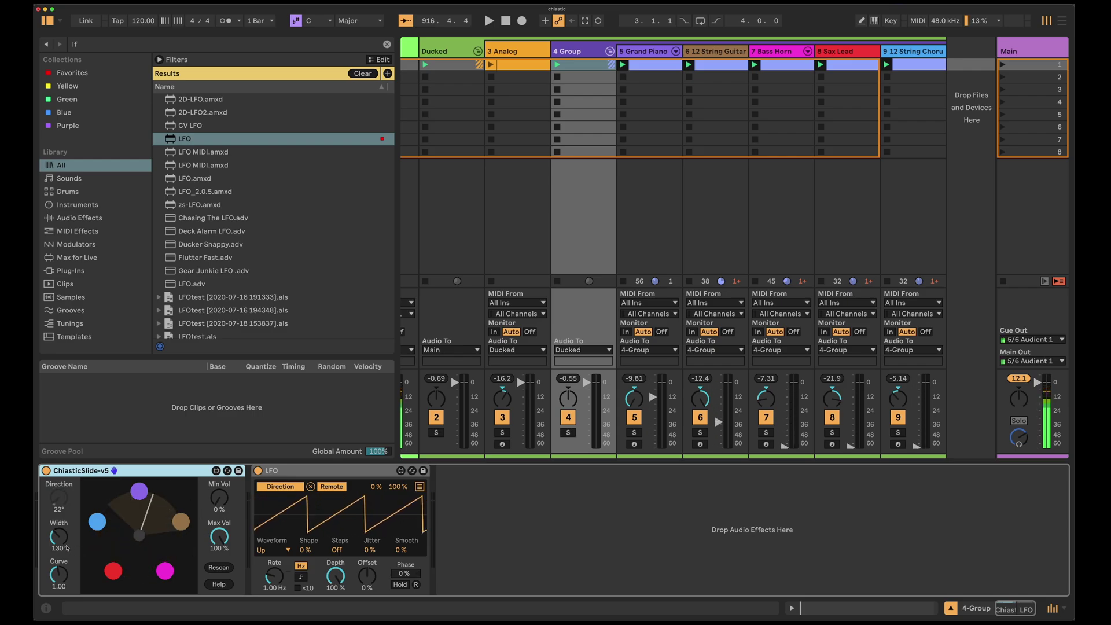
- During playback, raise LFO Rate to 1.37 Hz, Curve to 2.68, and narrow Width to 110°
{"action": "left_click", "coordinate": [558, 66]}
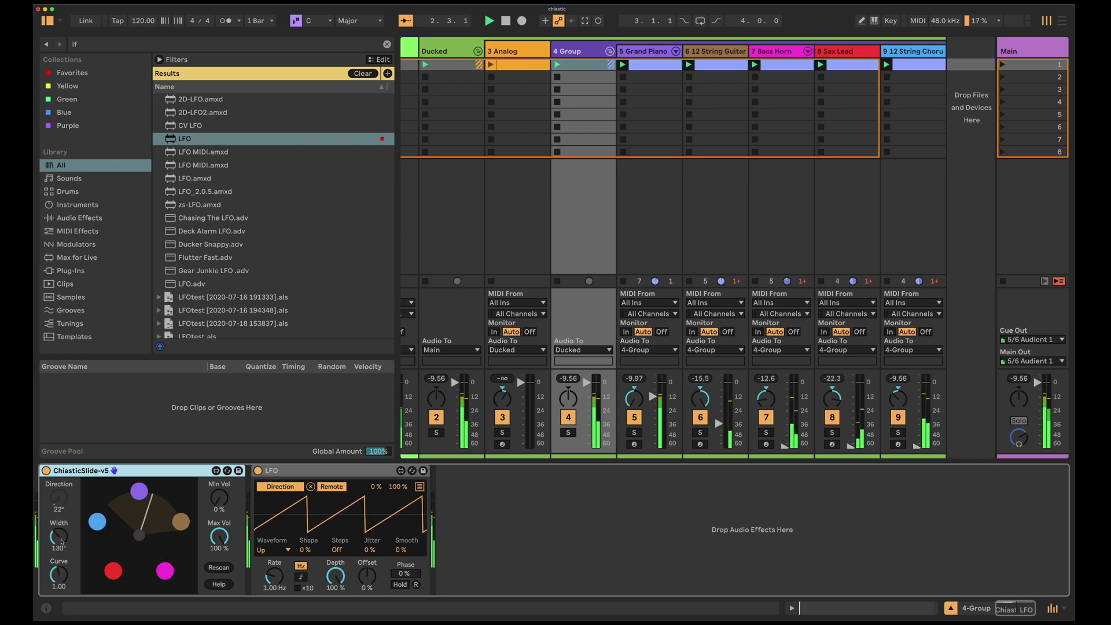
{"action": "mouse_move", "coordinate": [274, 575]}
{"action": "left_mouse_down"}
{"action": "mouse_move", "coordinate": [274, 547]}
{"action": "mouse_move", "coordinate": [271, 580]}
{"action": "left_mouse_up"}
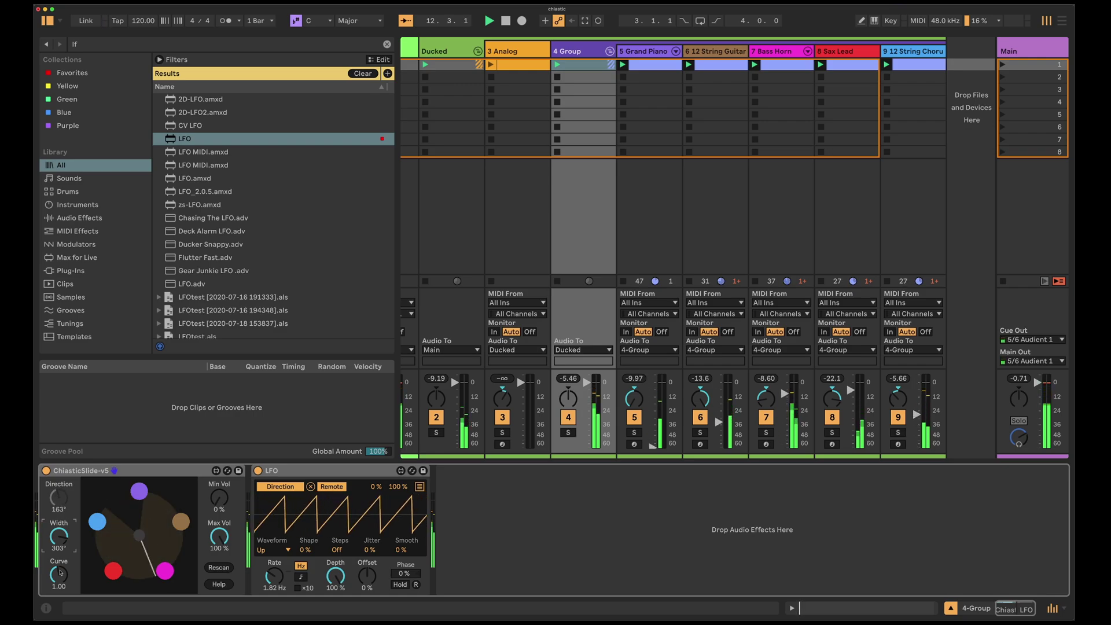
{"action": "left_click_drag", "start_coordinate": [60, 571], "coordinate": [53, 574]}
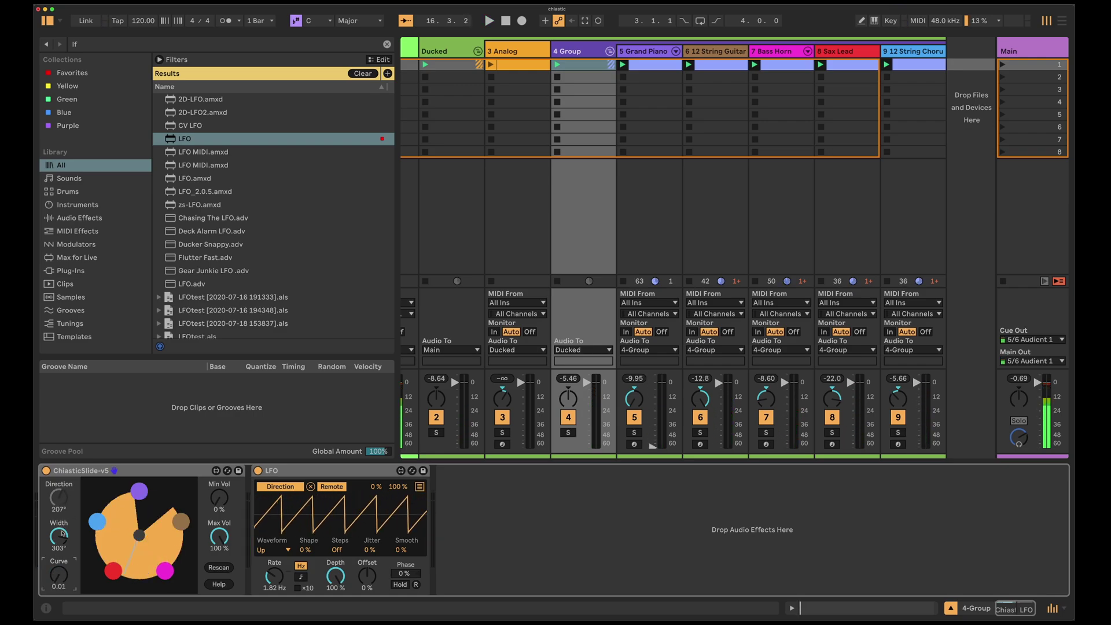
{"action": "mouse_move", "coordinate": [62, 533]}
{"action": "left_mouse_down"}
{"action": "mouse_move", "coordinate": [62, 602]}
{"action": "mouse_move", "coordinate": [58, 524]}
{"action": "left_mouse_up"}
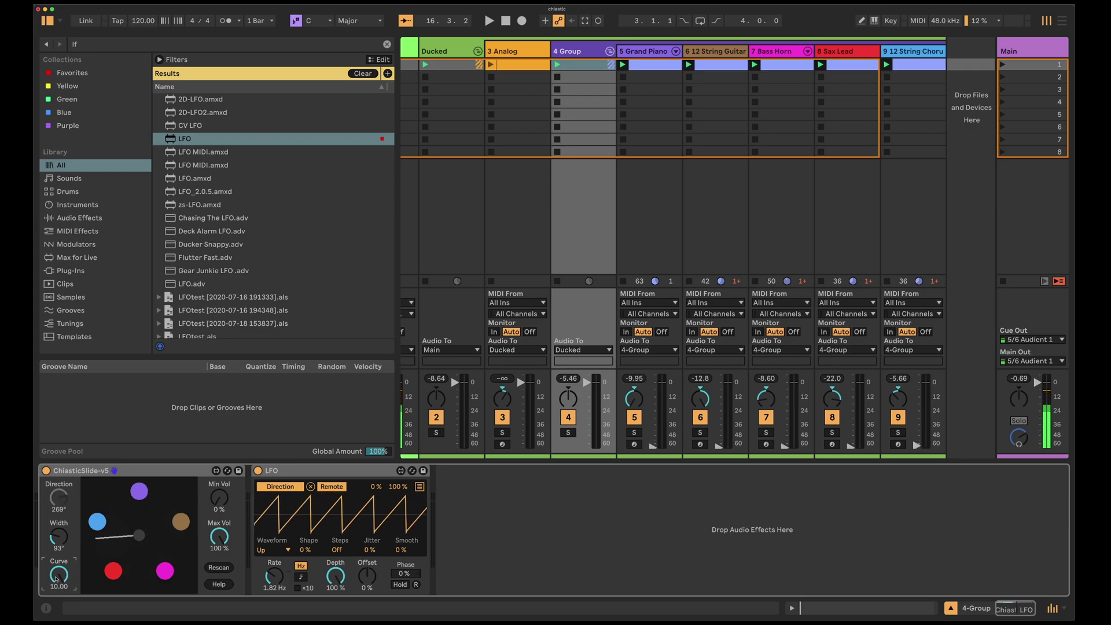
- Switch the LFO to Glider at 1.00 Hz and widen ChiasticSlide's Width to 283°
{"action": "left_click", "coordinate": [311, 487]}
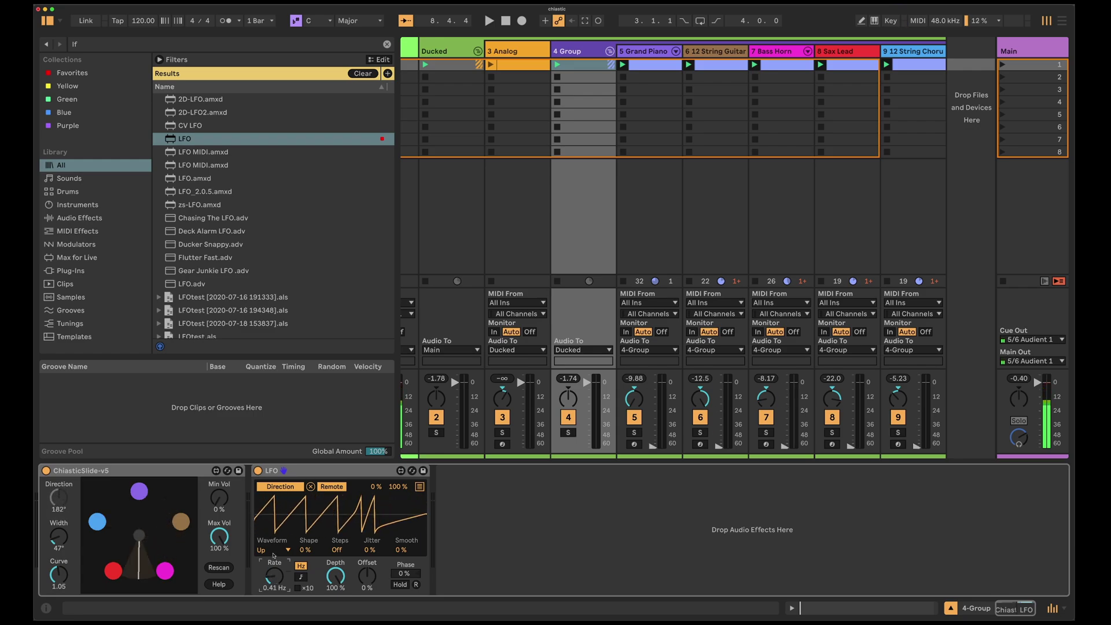
{"action": "left_click", "coordinate": [276, 537]}
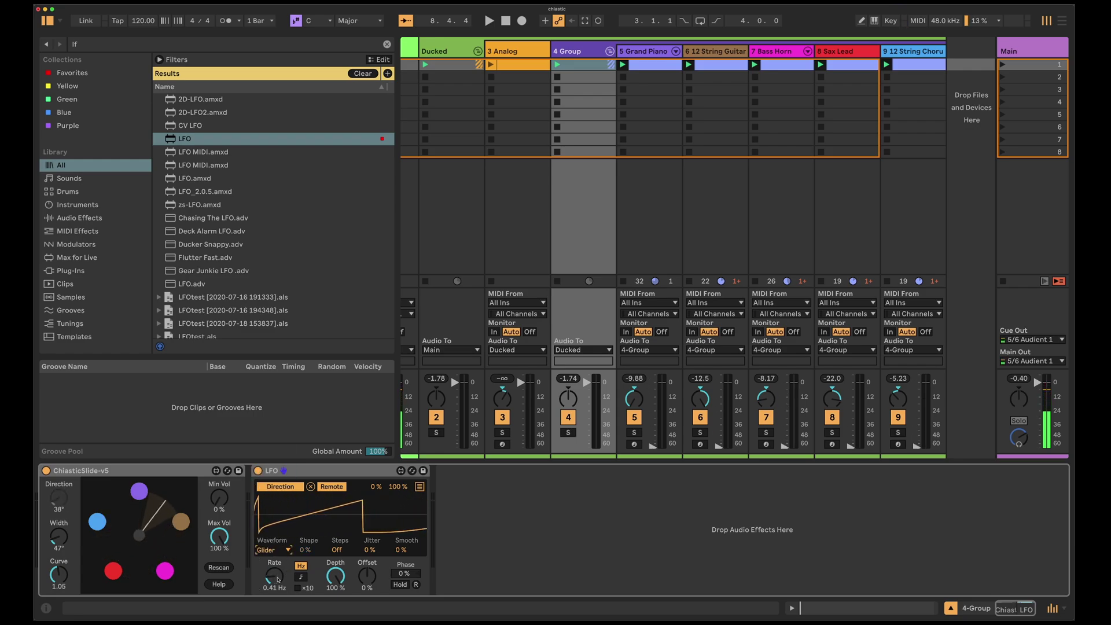
{"action": "key", "text": "space"}
{"action": "left_click_drag", "start_coordinate": [277, 579], "coordinate": [273, 584]}
{"action": "left_click_drag", "start_coordinate": [59, 537], "coordinate": [58, 510]}
{"action": "left_click", "coordinate": [62, 583]}
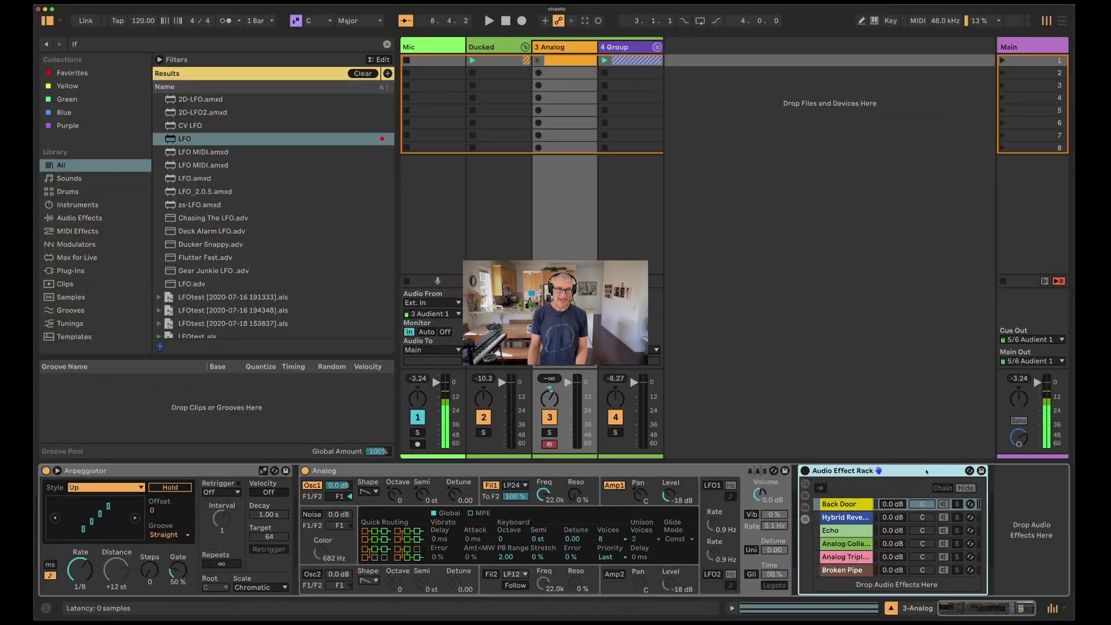
- Enable the Audio Effect Rack on 3 Analog and relaunch the 3 Analog clip through it
{"action": "left_click", "coordinate": [434, 476]}
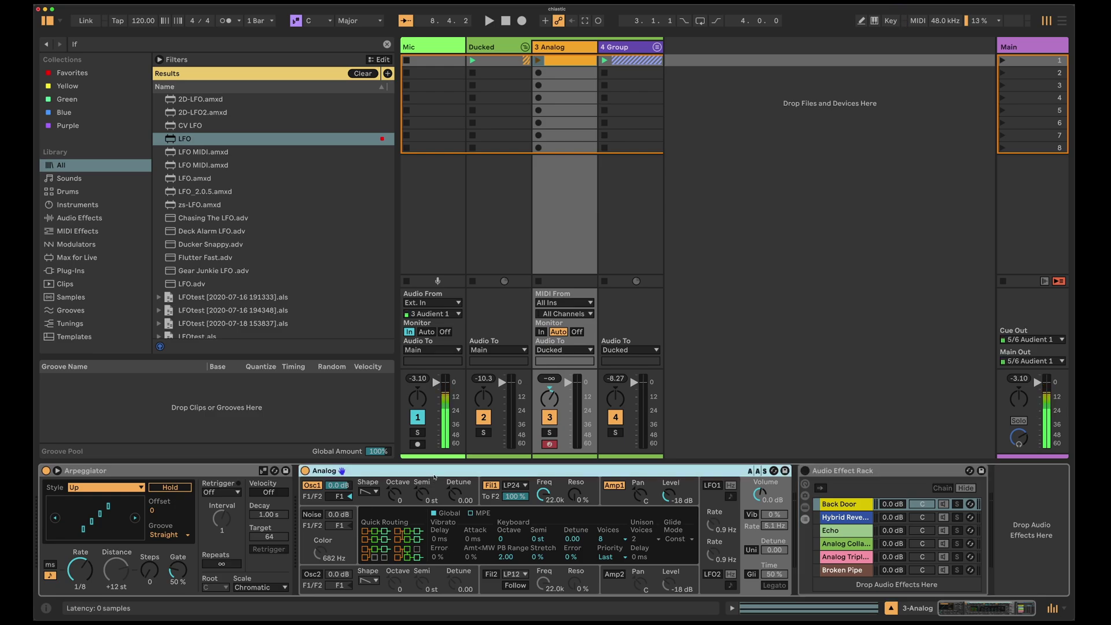
{"action": "left_click", "coordinate": [872, 477]}
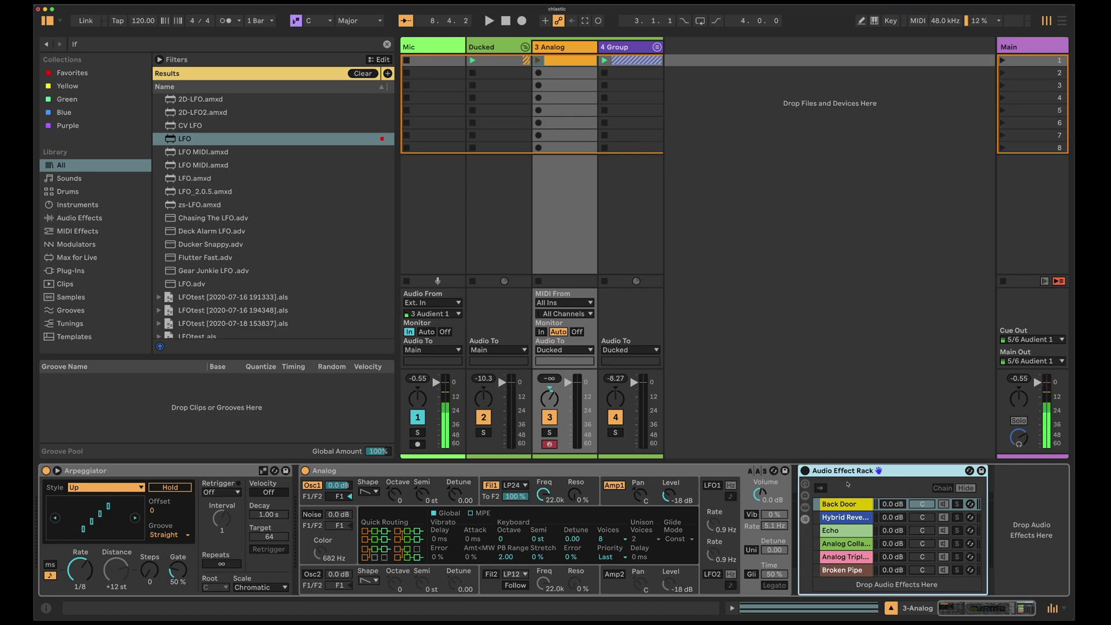
{"action": "left_click", "coordinate": [538, 61]}
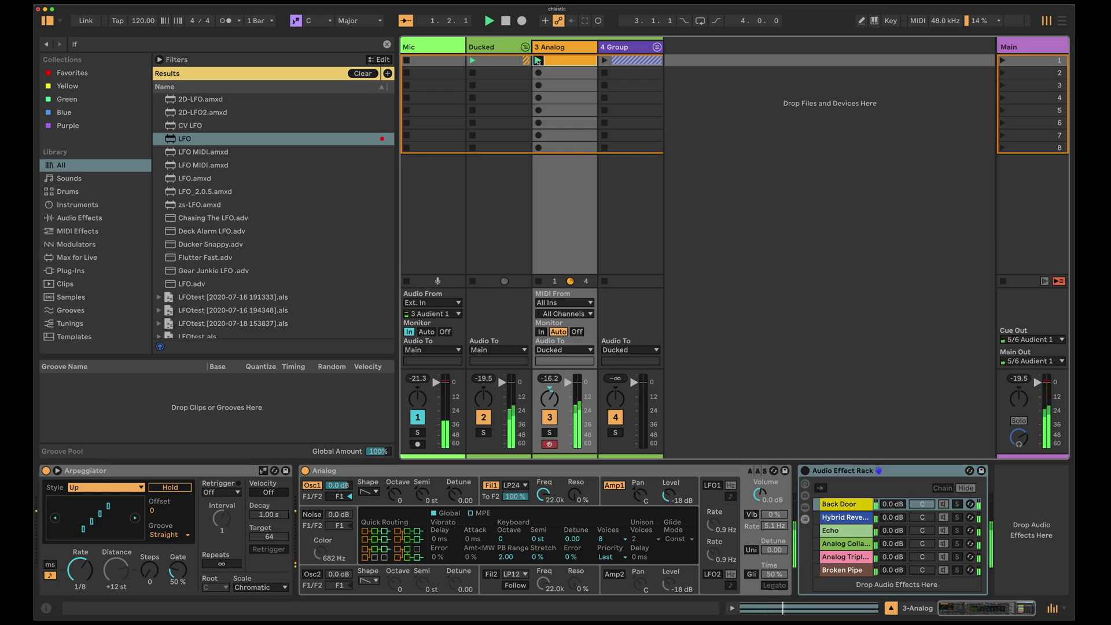
{"action": "left_click", "coordinate": [537, 281]}
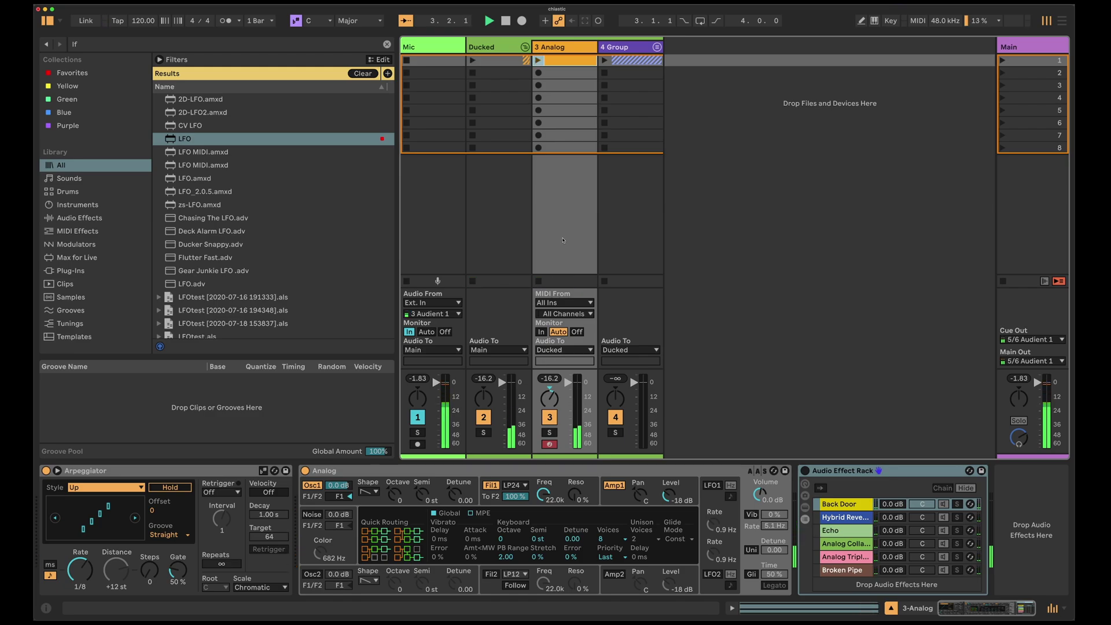
{"action": "left_click", "coordinate": [805, 471]}
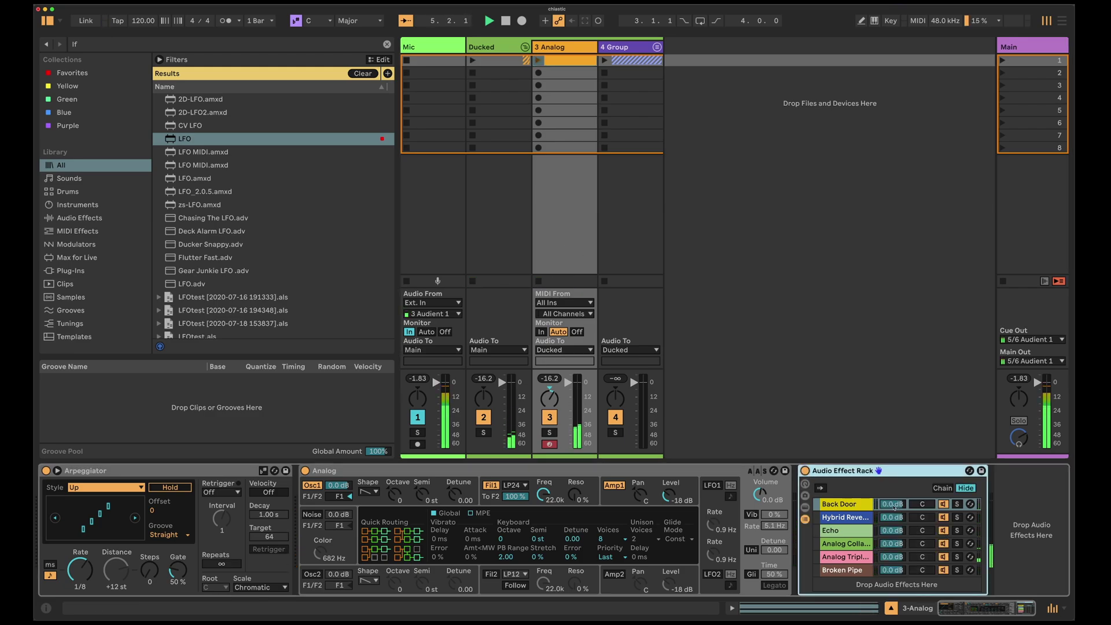
{"action": "left_click", "coordinate": [538, 60]}
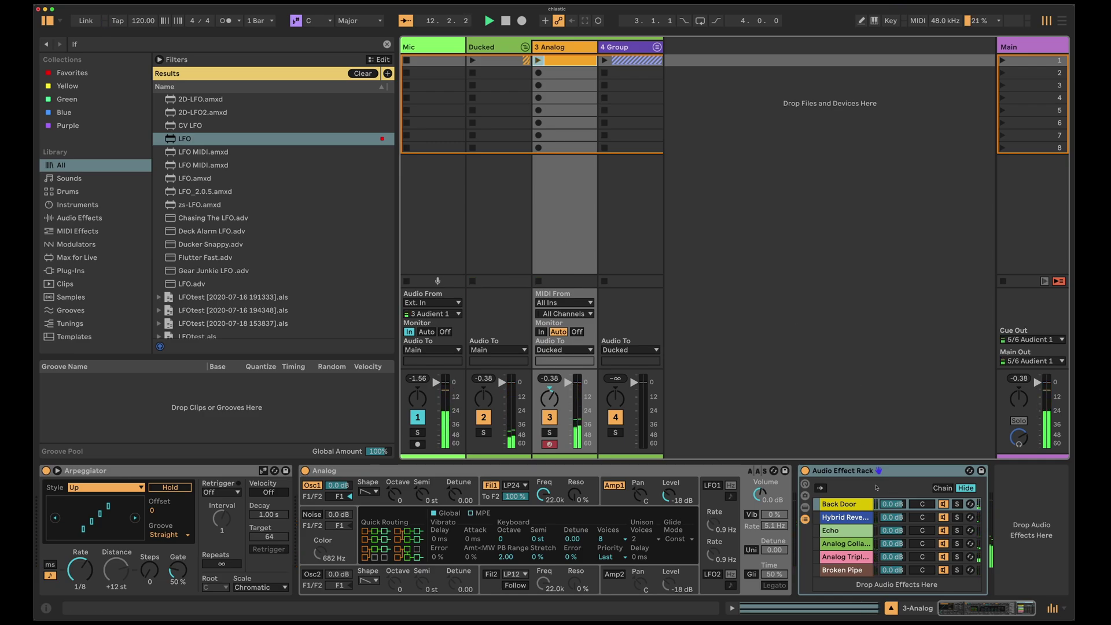
- Search 'chia' and add ChiasticSlide-v5 after the Audio Effect Rack
{"action": "key", "text": "super+f"}
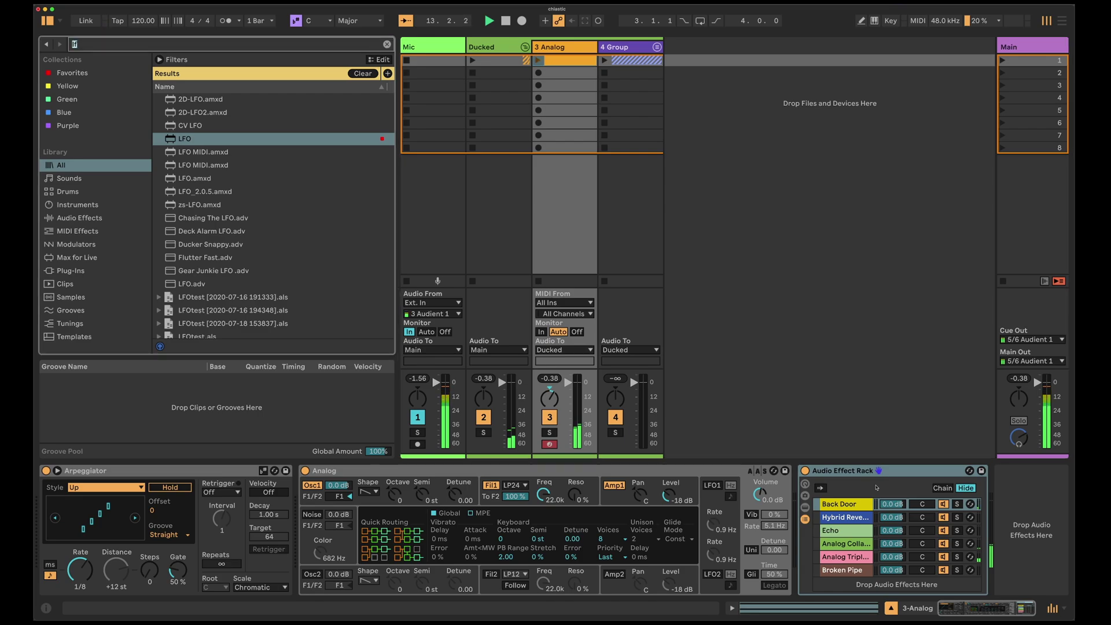
{"action": "type", "text": "chia"}
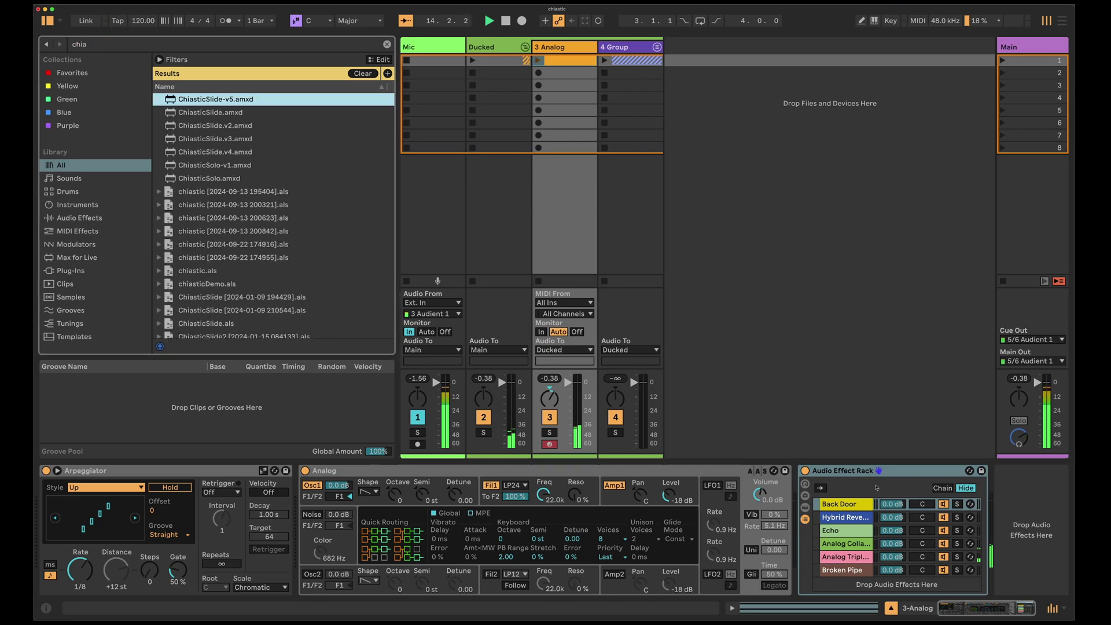
{"action": "key", "text": "Return"}
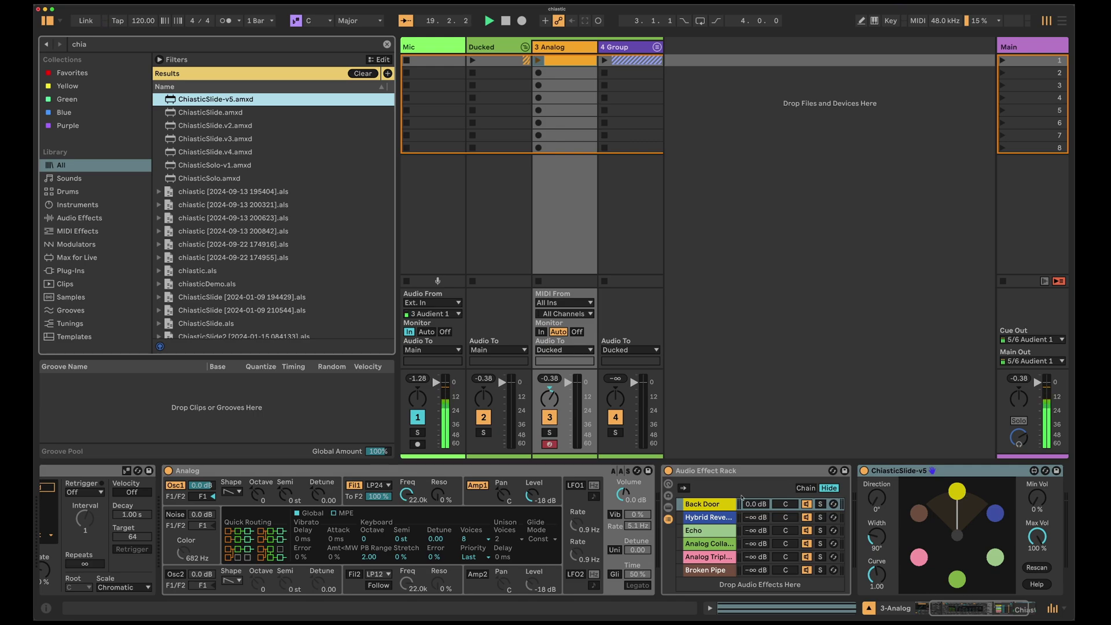
- Colour Back Door red and Analog Collision lavender, moving Analog Collision to second chain
{"action": "right_click", "coordinate": [714, 504]}
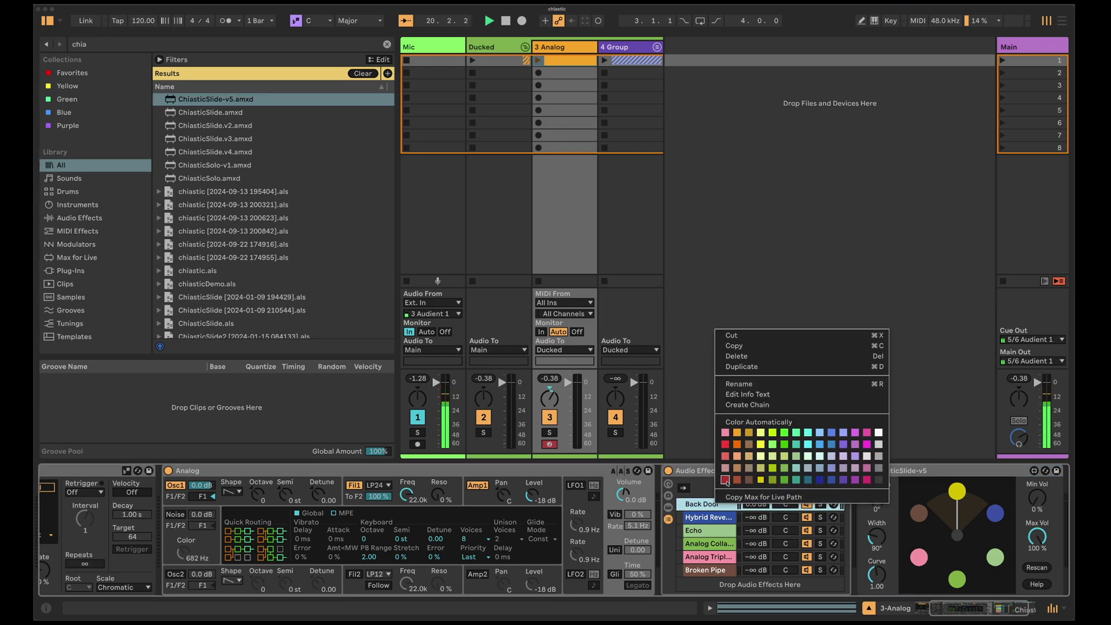
{"action": "left_click", "coordinate": [725, 444]}
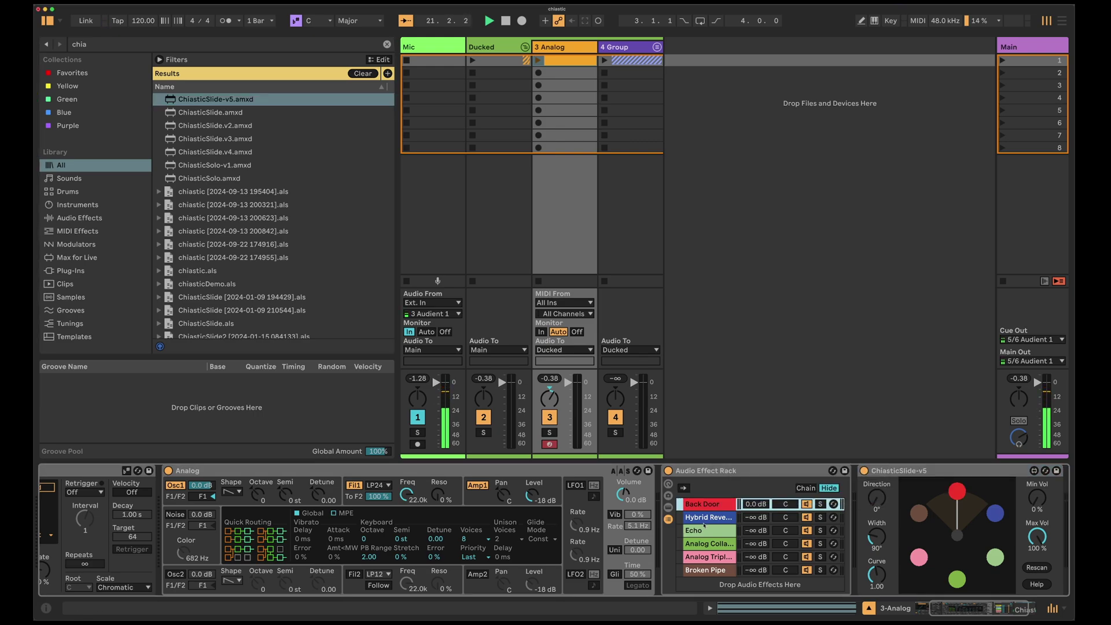
{"action": "right_click", "coordinate": [707, 543]}
{"action": "left_click", "coordinate": [846, 507]}
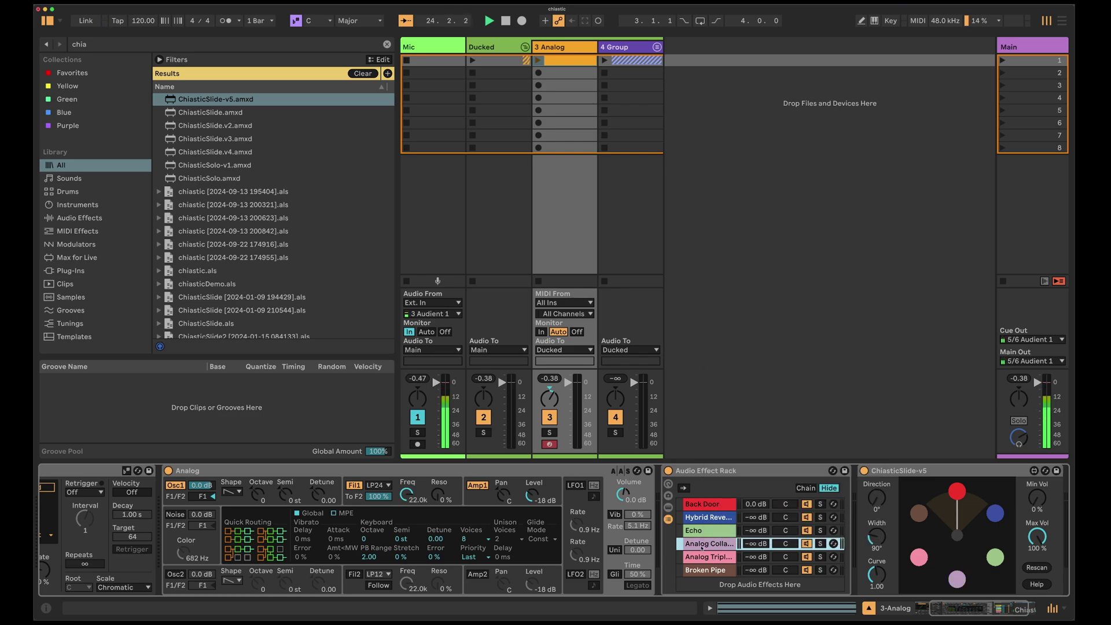
{"action": "left_click_drag", "start_coordinate": [701, 547], "coordinate": [711, 515]}
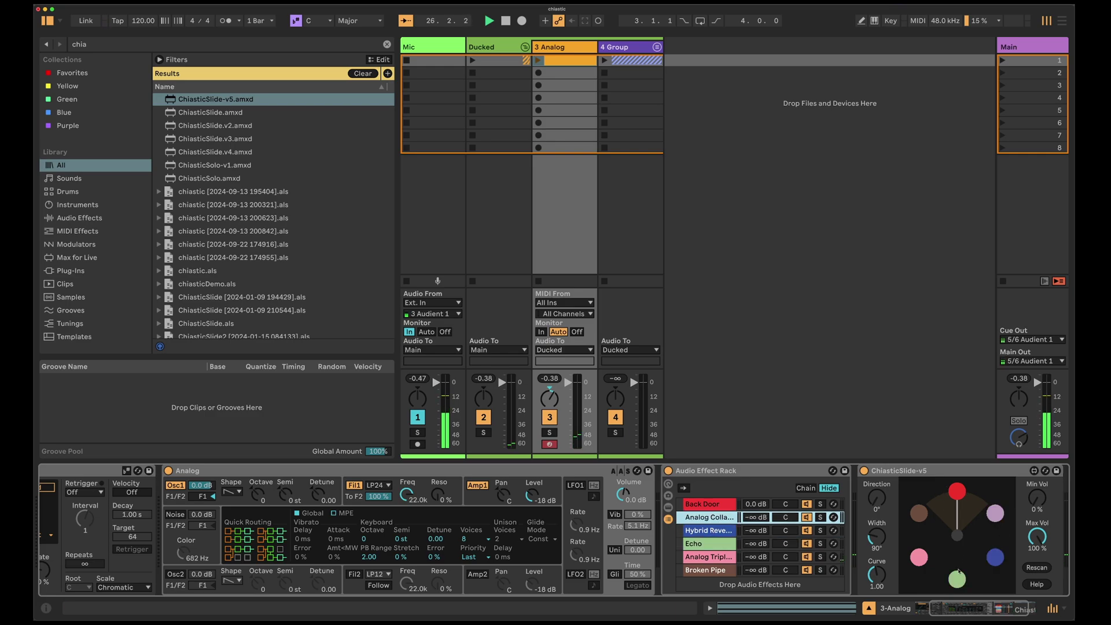
- Play 3 Analog and sweep ChiasticSlide's Direction to about 329°, crossfading the rack's chains
{"action": "left_click", "coordinate": [905, 469]}
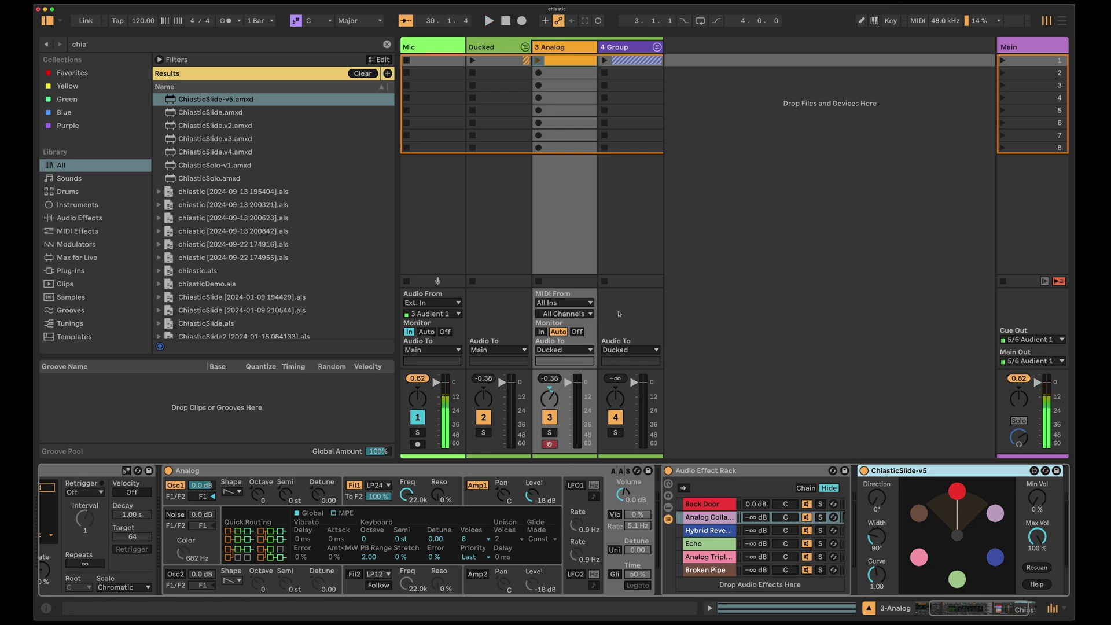
{"action": "key", "text": "Return"}
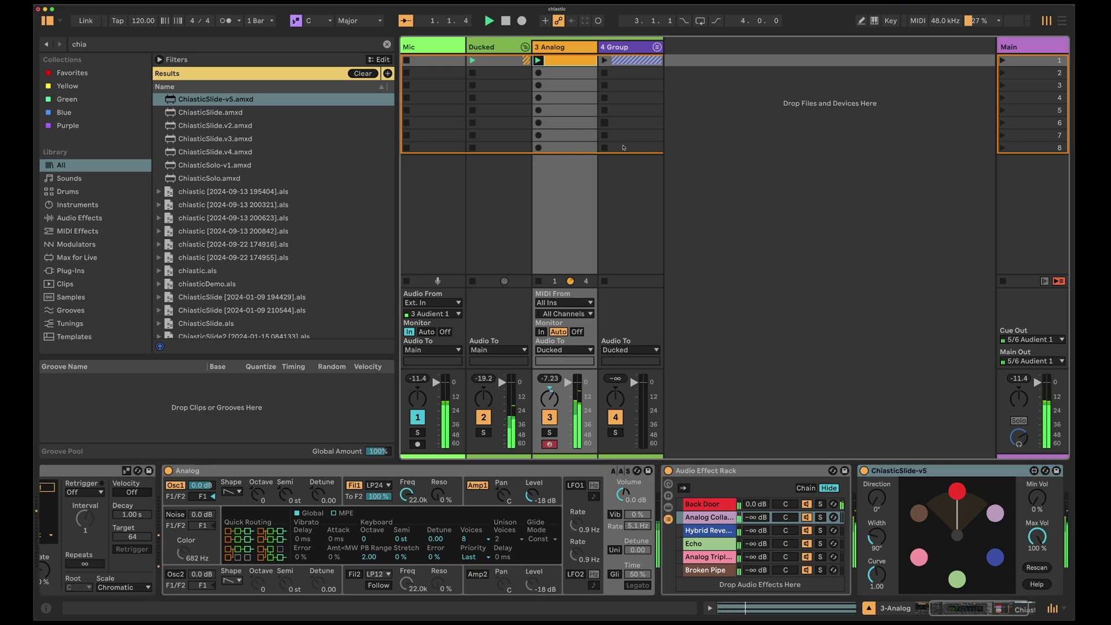
{"action": "left_click", "coordinate": [722, 504]}
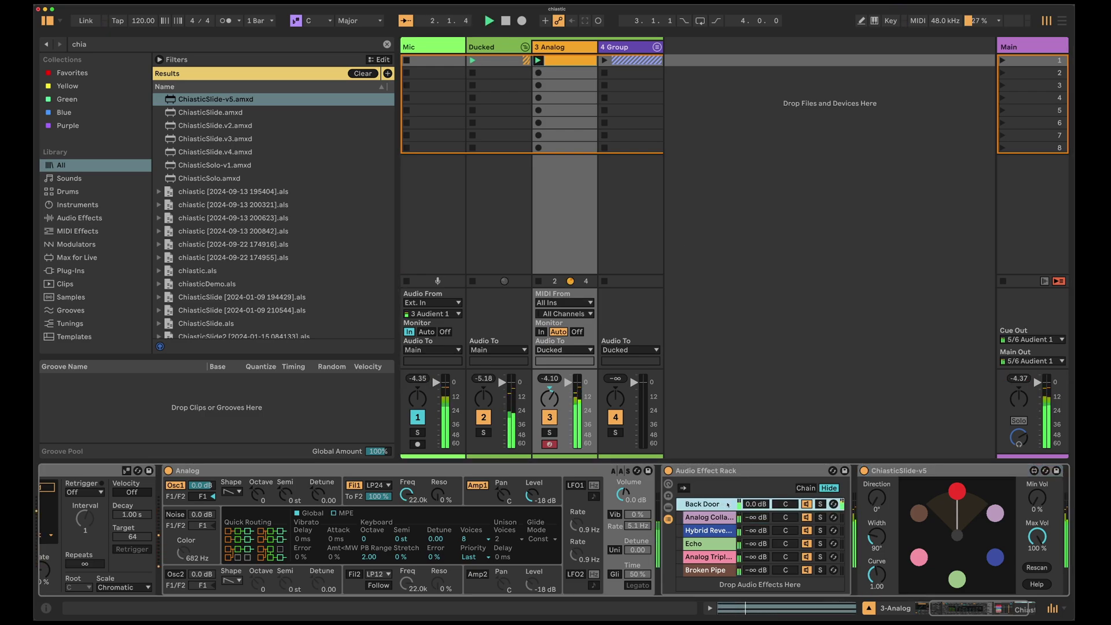
{"action": "left_click_drag", "start_coordinate": [878, 497], "coordinate": [877, 373]}
{"action": "scroll", "coordinate": [878, 498], "scroll_direction": "right", "scroll_amount": 3}
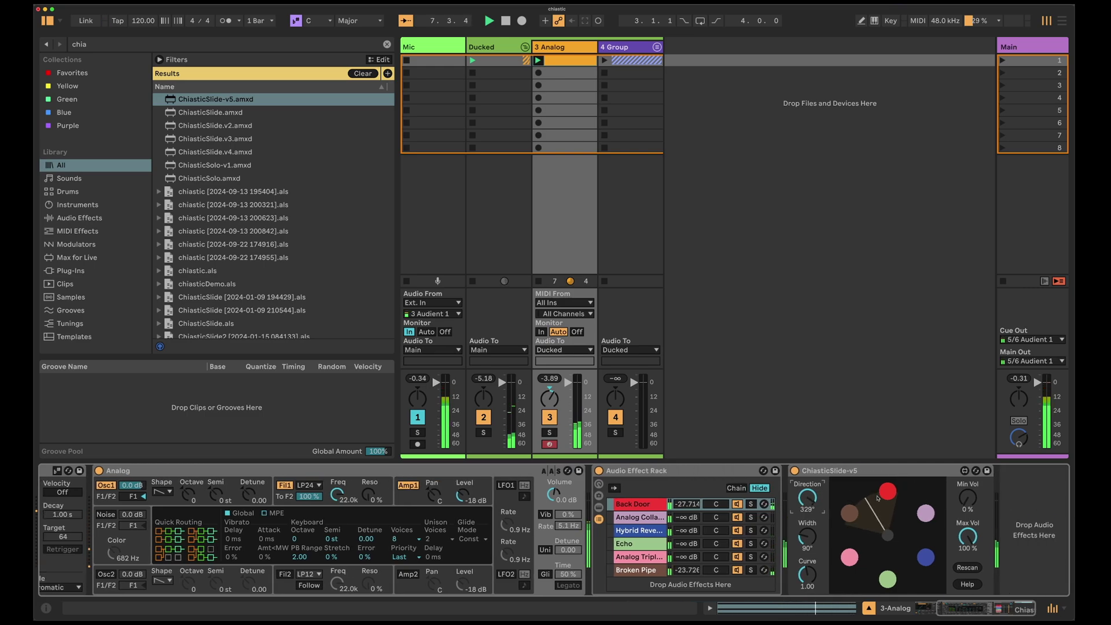
- Add an LFO after ChiasticSlide, map it to Direction, and slow its rate
{"action": "key", "text": "ctrl+f"}
{"action": "type", "text": "lfo"}
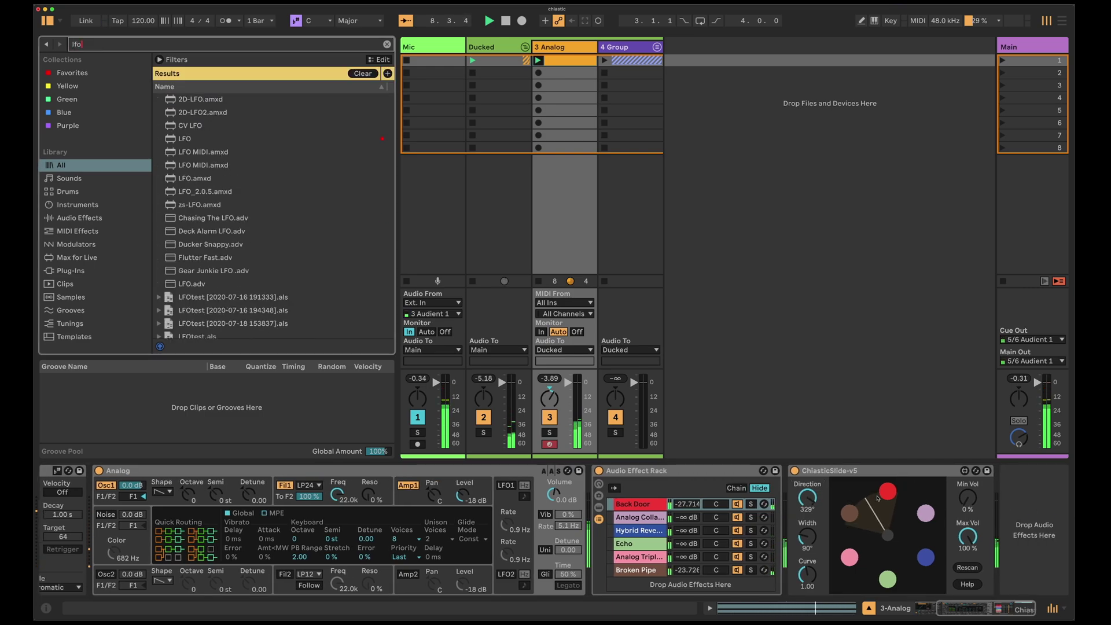
{"action": "key", "text": "Down"}
{"action": "key", "text": "Down"}
{"action": "key", "text": "Down"}
{"action": "key", "text": "Return"}
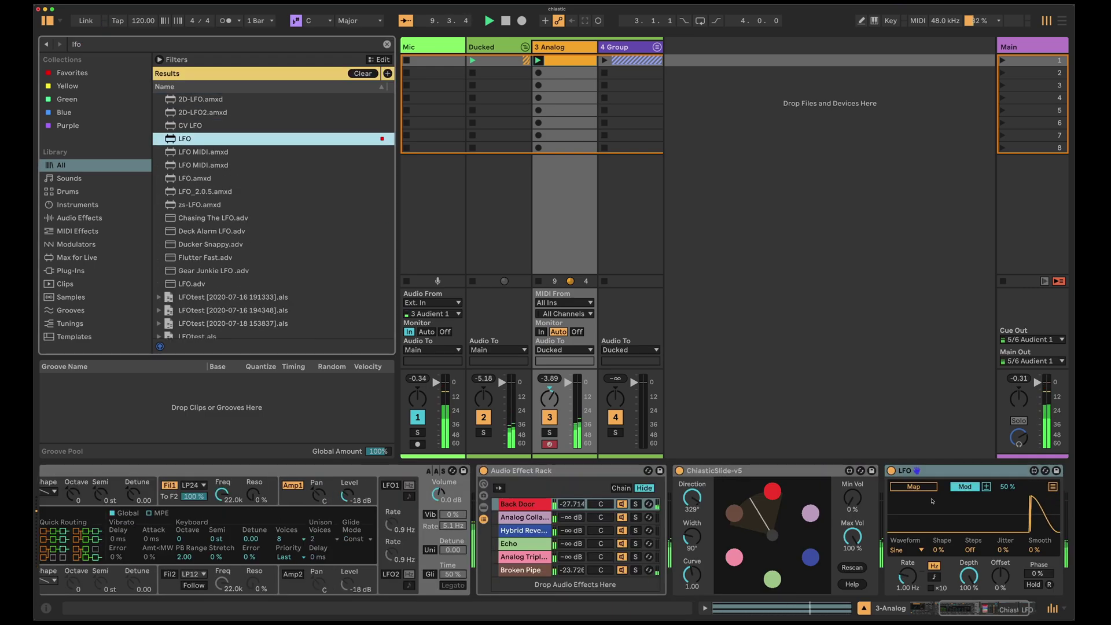
{"action": "left_click", "coordinate": [962, 486]}
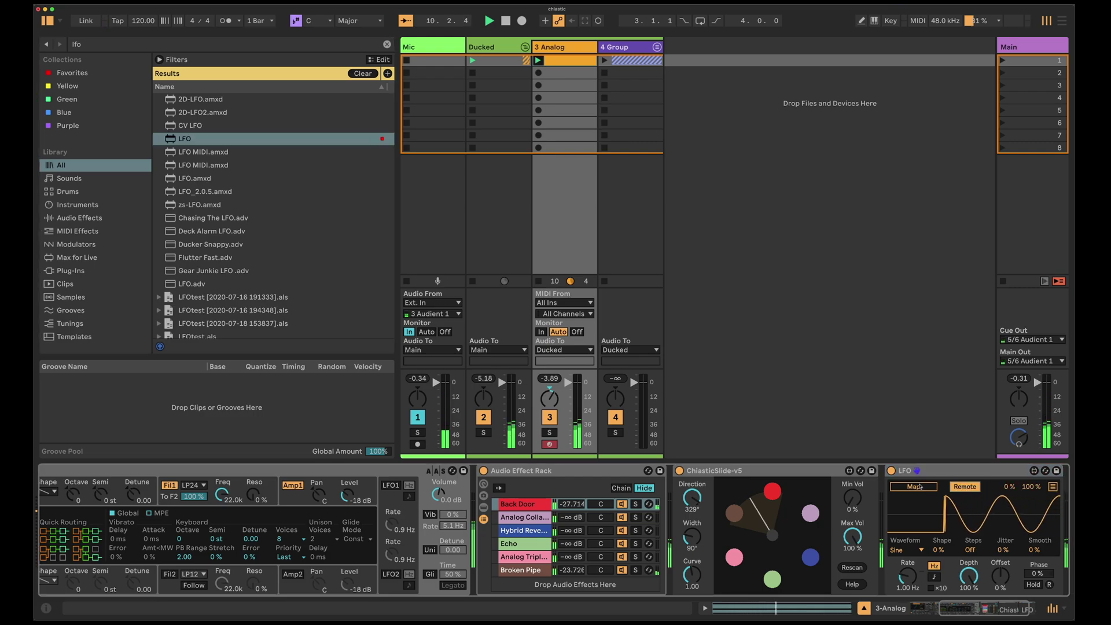
{"action": "left_click", "coordinate": [698, 491]}
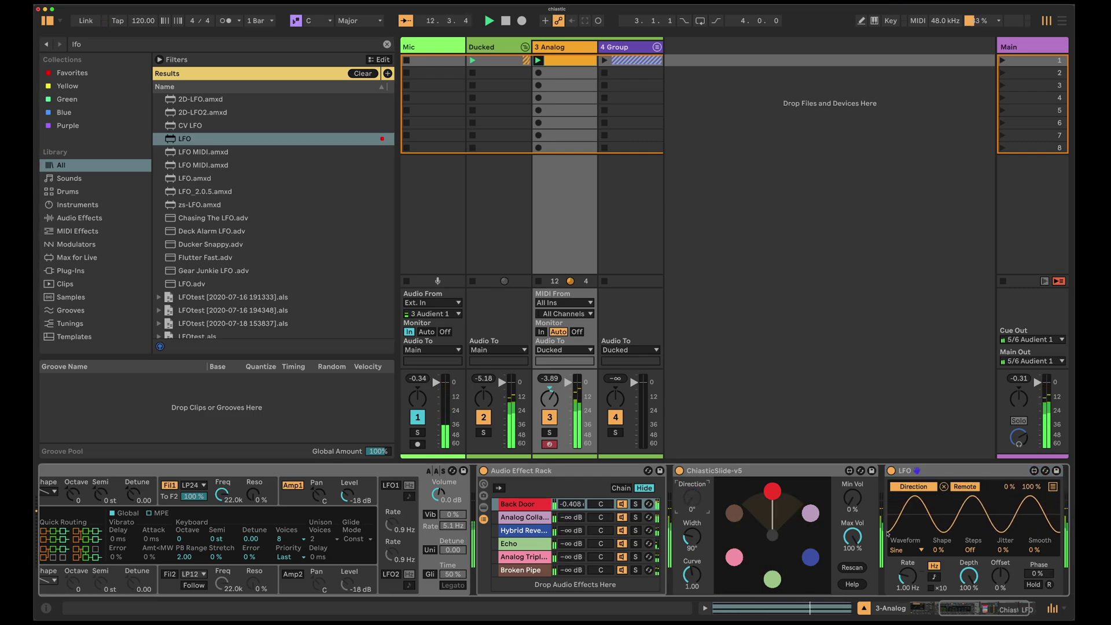
{"action": "mouse_move", "coordinate": [907, 576]}
{"action": "left_mouse_down"}
{"action": "mouse_move", "coordinate": [907, 597]}
{"action": "mouse_move", "coordinate": [907, 575]}
{"action": "left_mouse_up"}
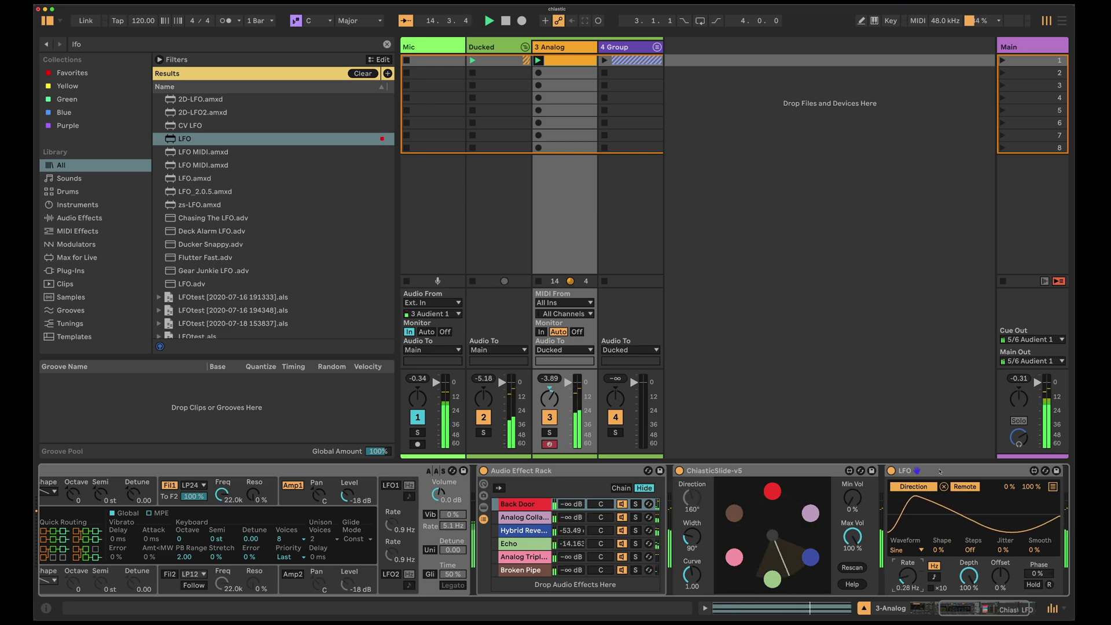
- Duplicate the LFO, map the copy to ChiasticSlide's Width, and cap its maximum at 52%
{"action": "key", "text": "ctrl+d"}
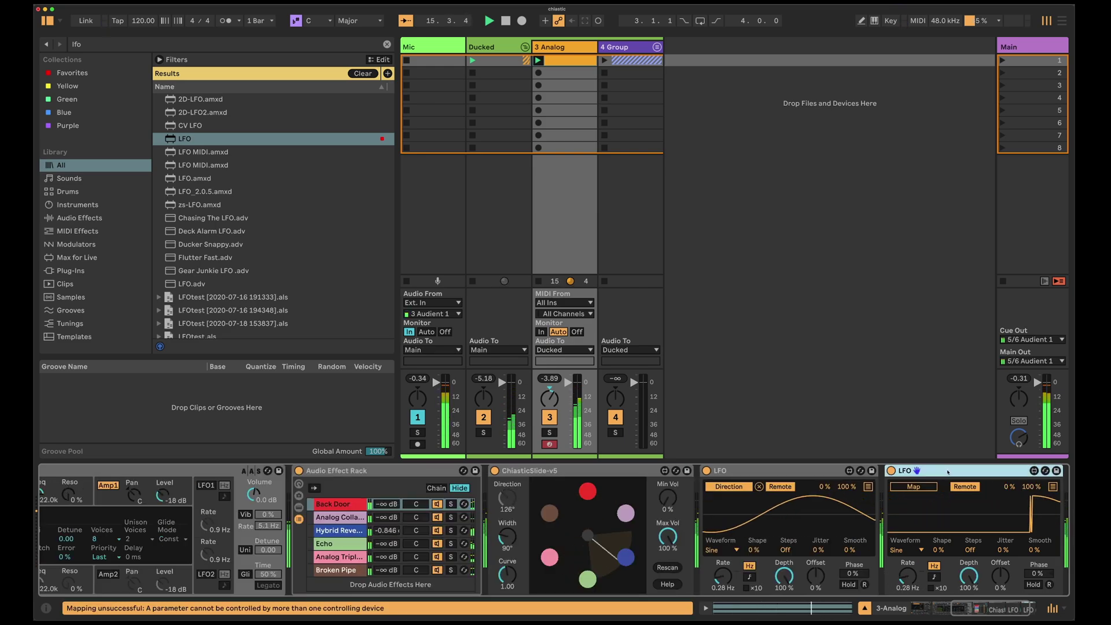
{"action": "left_click", "coordinate": [913, 486]}
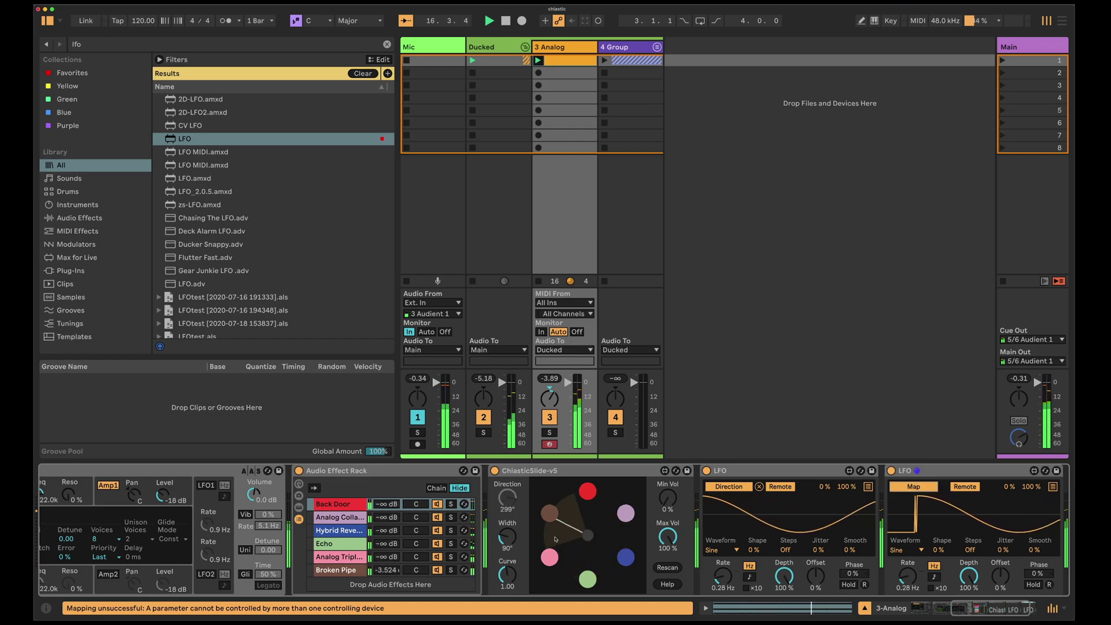
{"action": "left_click", "coordinate": [507, 536]}
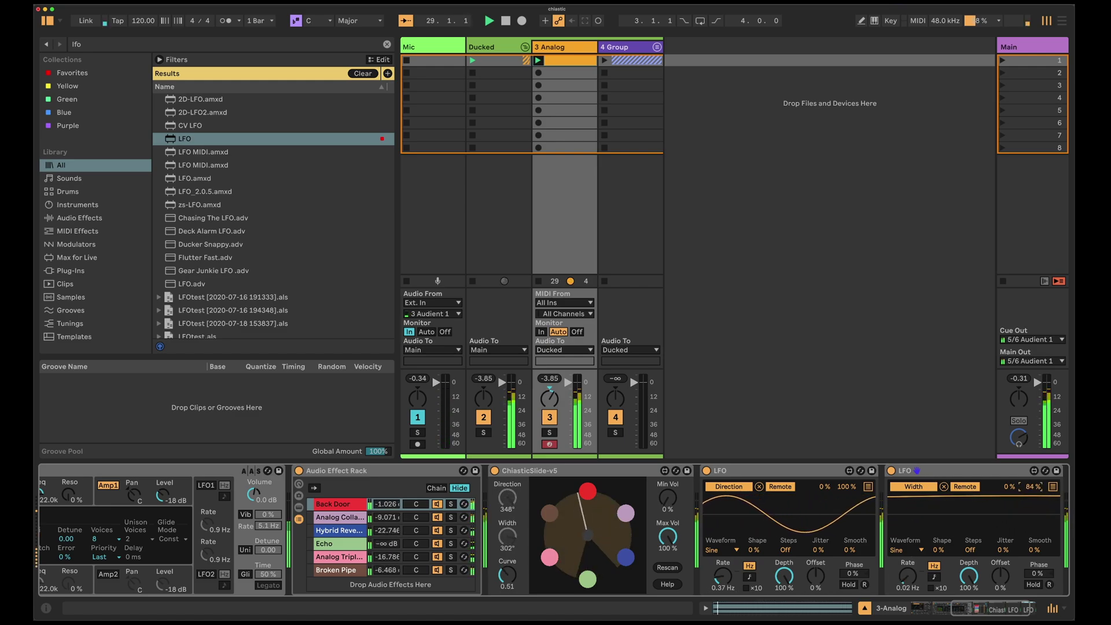
{"action": "left_click_drag", "start_coordinate": [1030, 486], "coordinate": [1009, 474]}
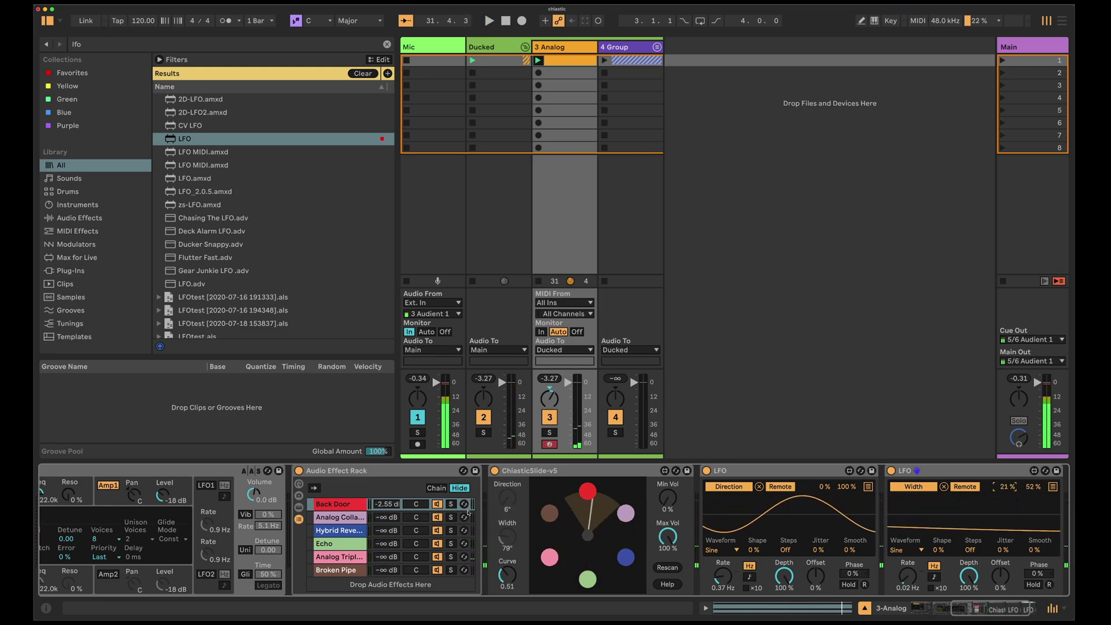
{"action": "left_click", "coordinate": [526, 475]}
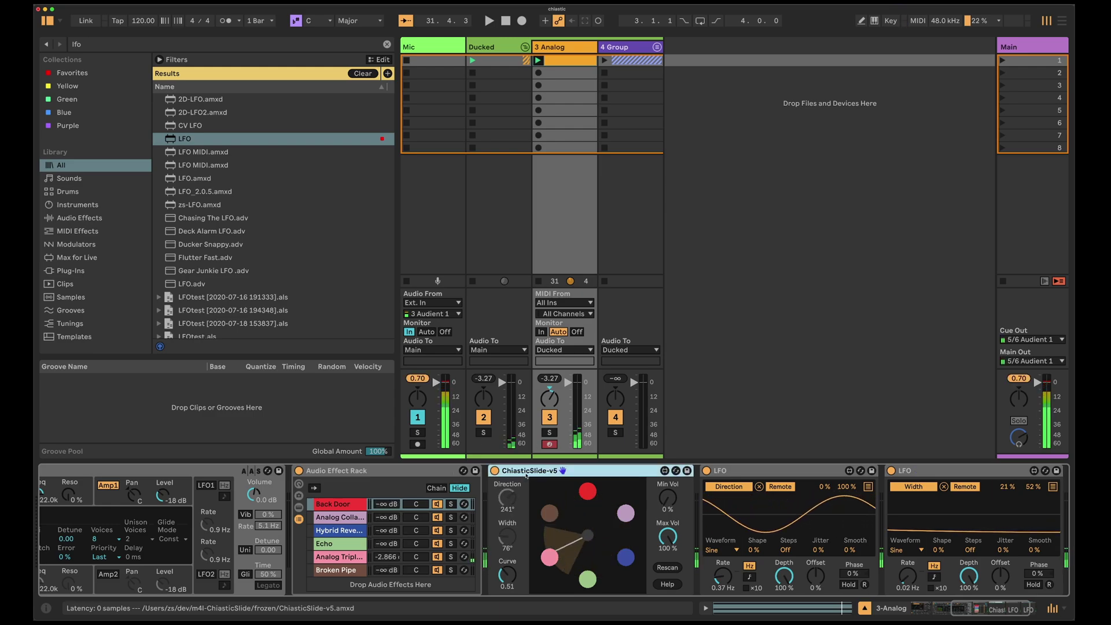